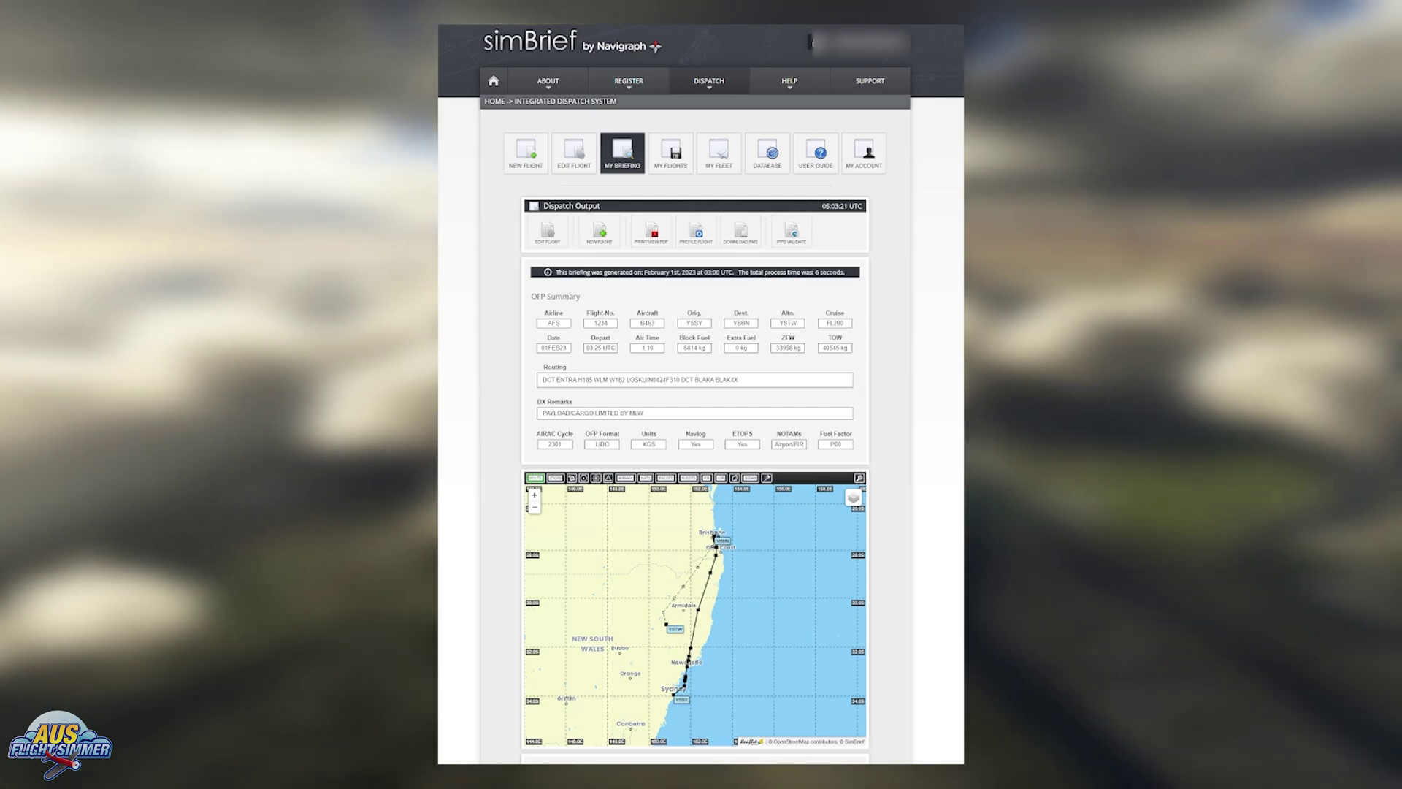
Step: Scroll down the SimBrief briefing to the Flightplan Downloads section
scroll(695, 394, down, 15)
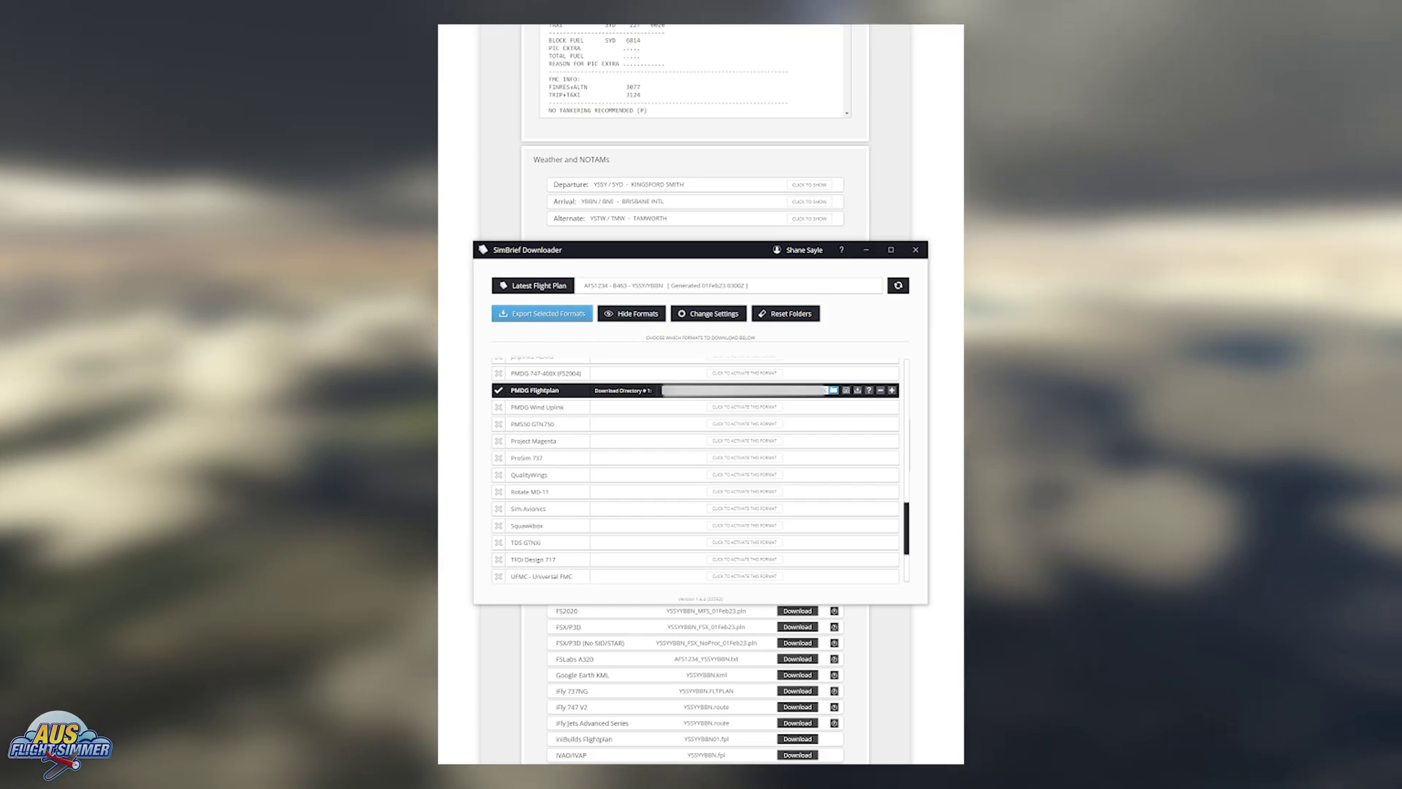
Step: Open the folder browser for the PMDG Flightplan download directory in SimBrief Downloader
click(834, 392)
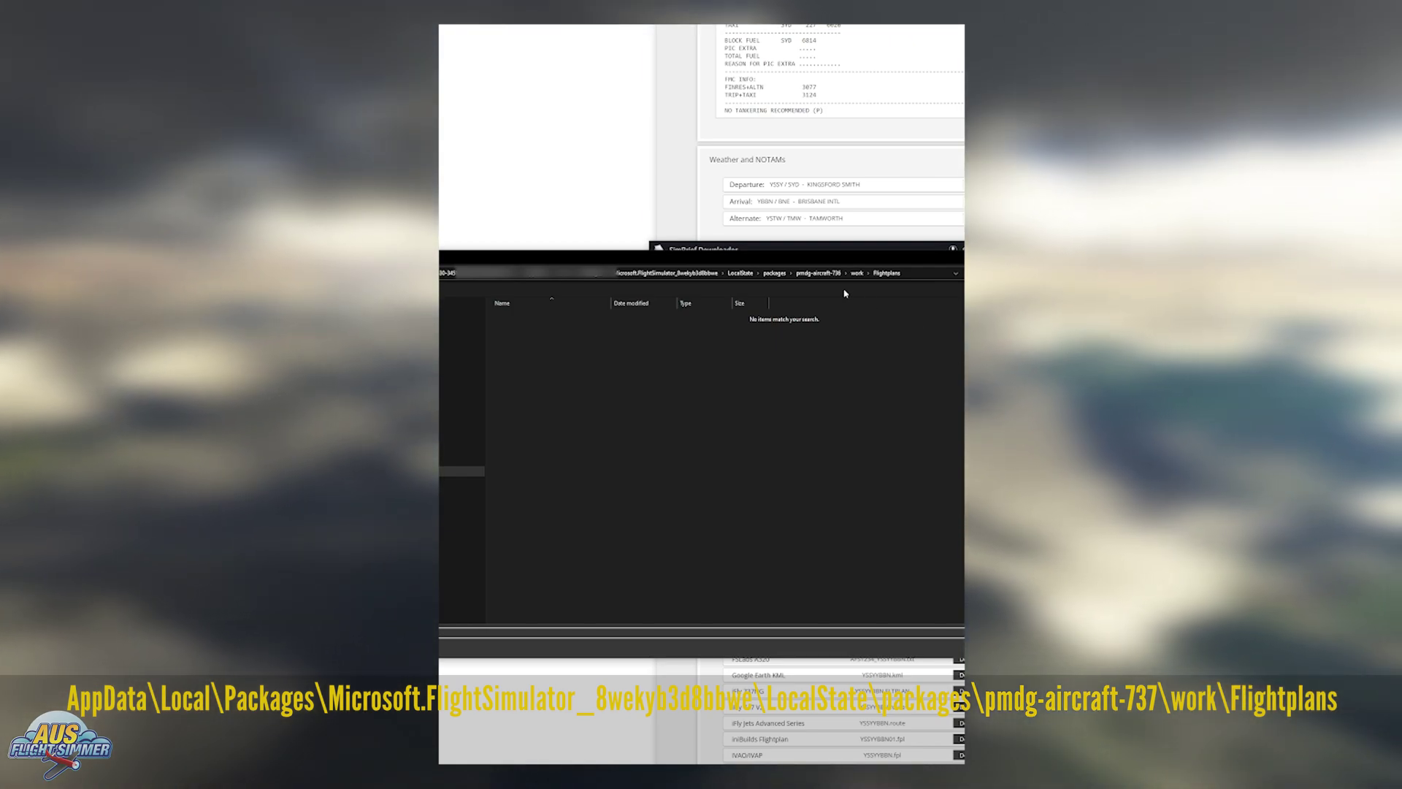
Step: Set the PMDG download folder to packages\pmdg-aircraft-737\work\Flightplans
click(818, 273)
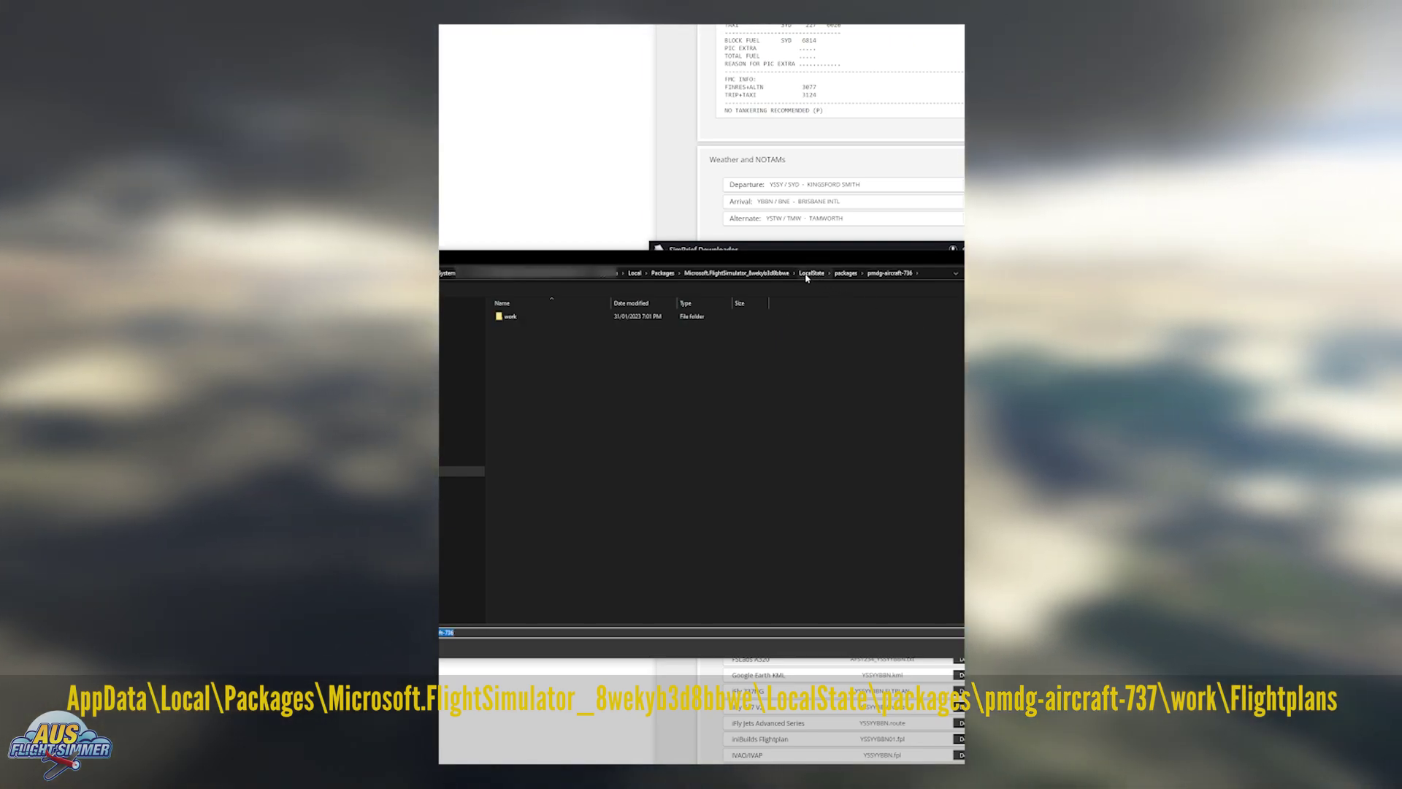
click(846, 273)
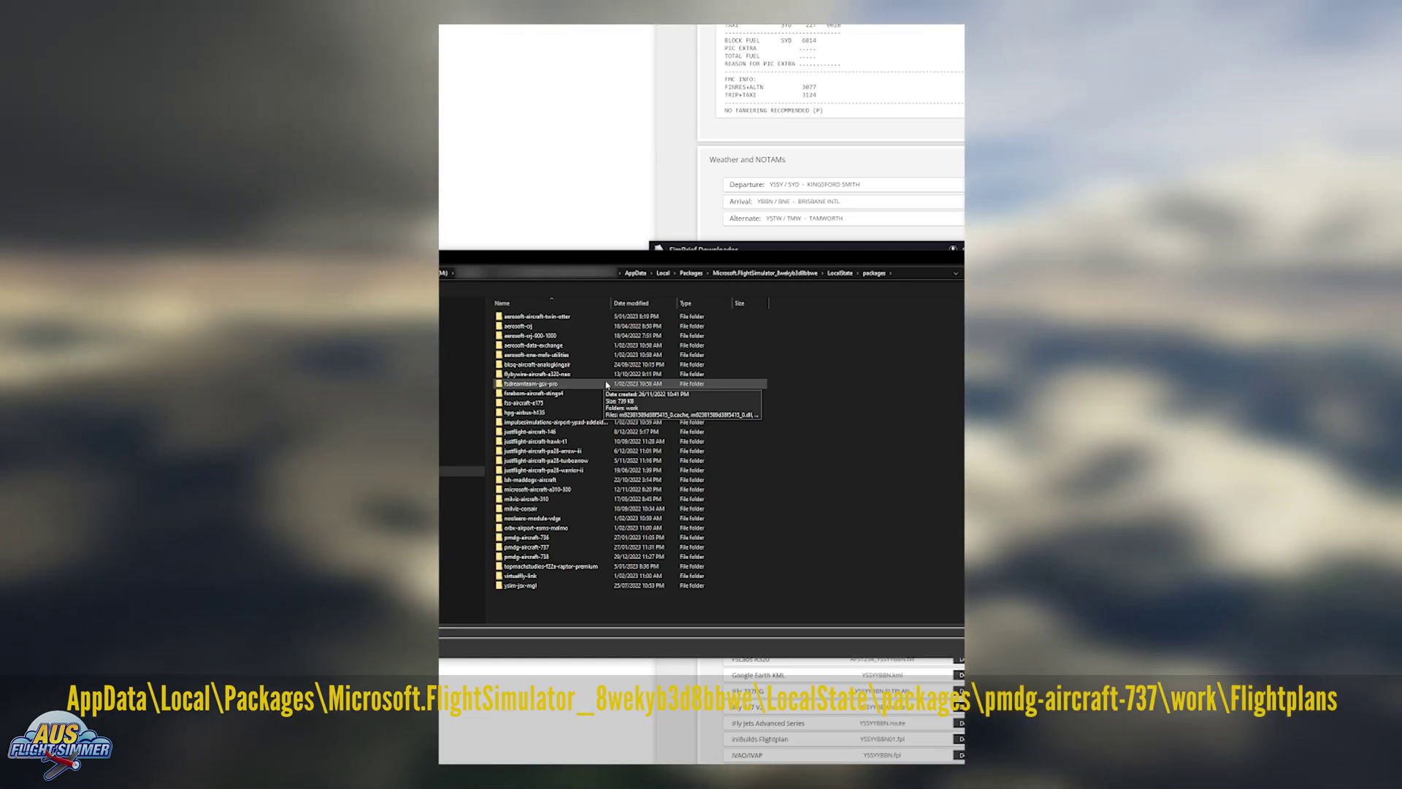
click(555, 538)
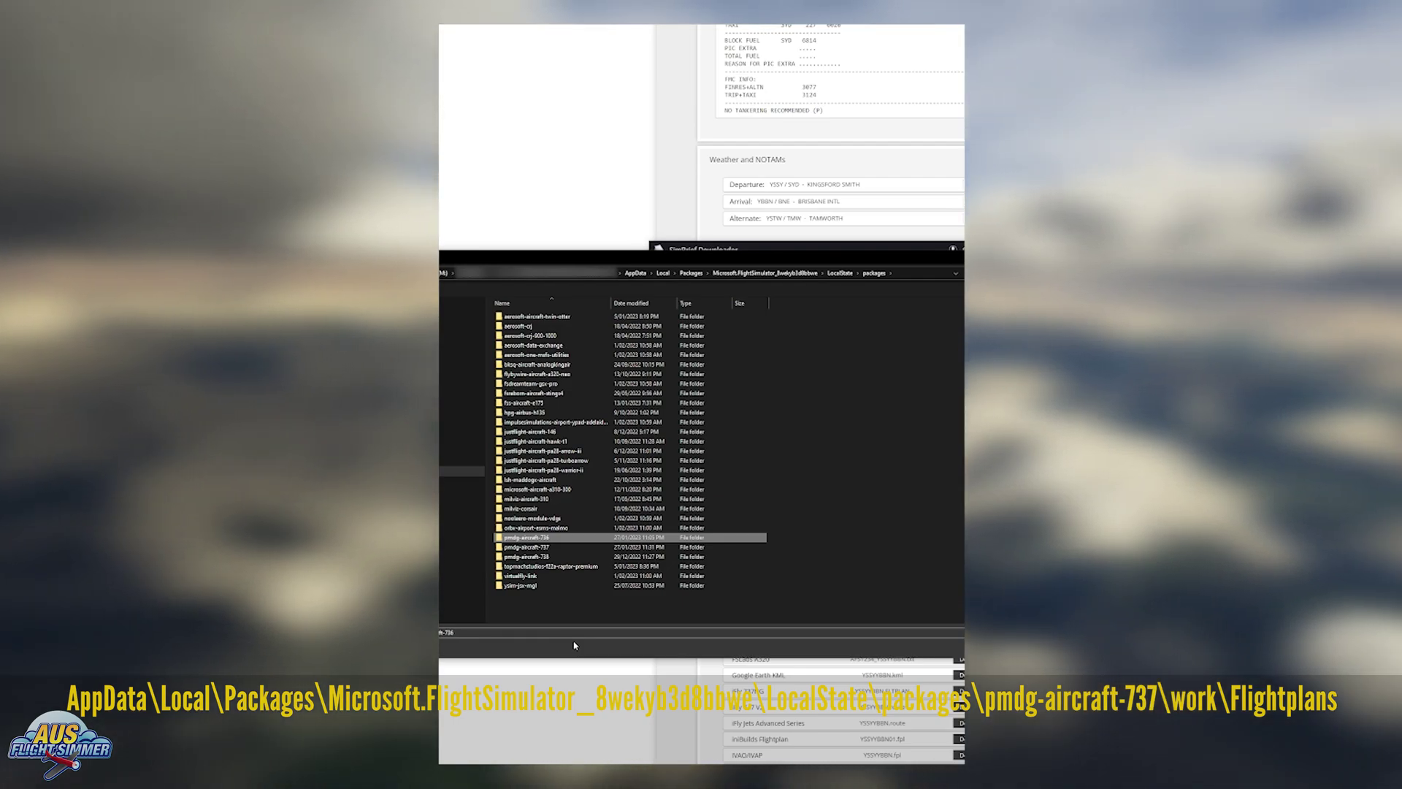
double_click(563, 538)
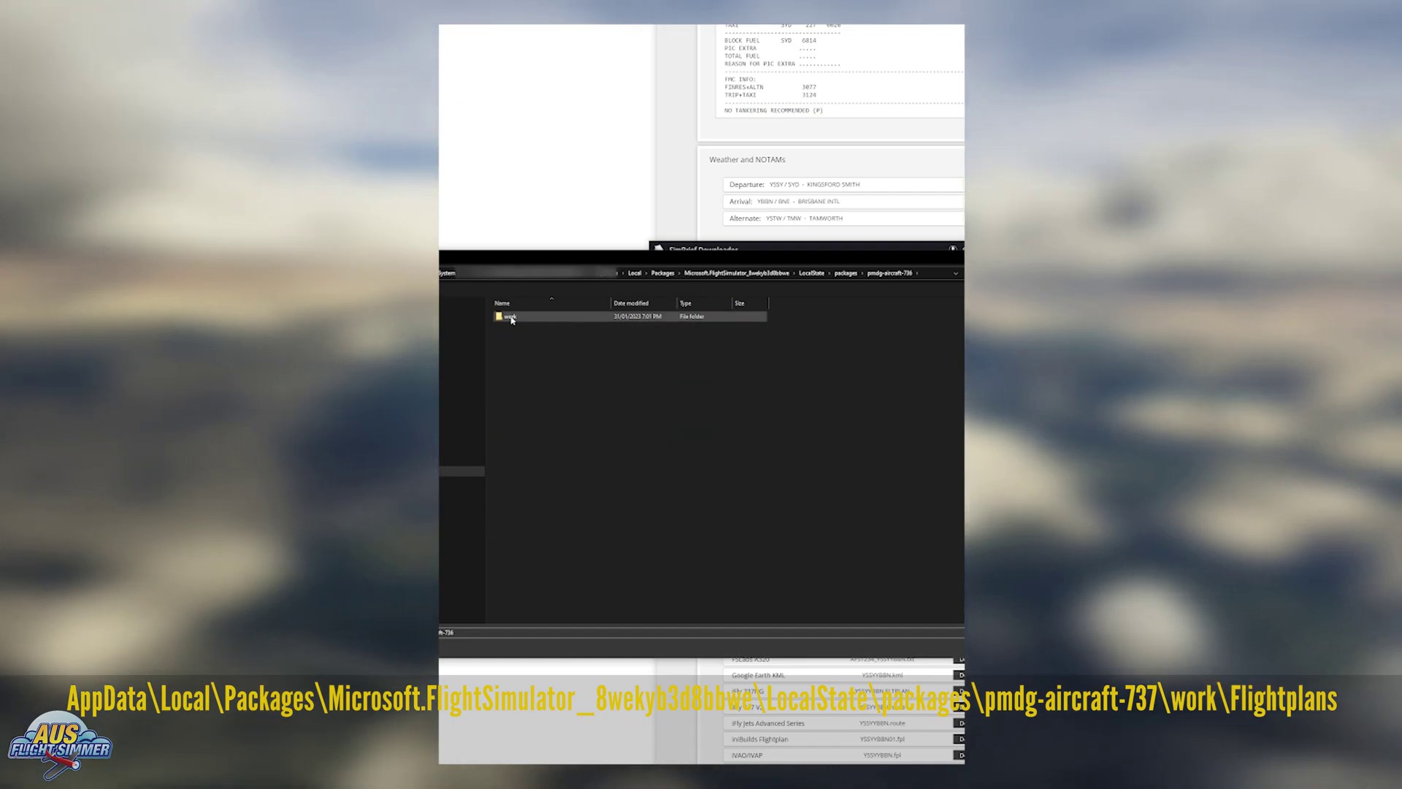
double_click(512, 319)
double_click(532, 340)
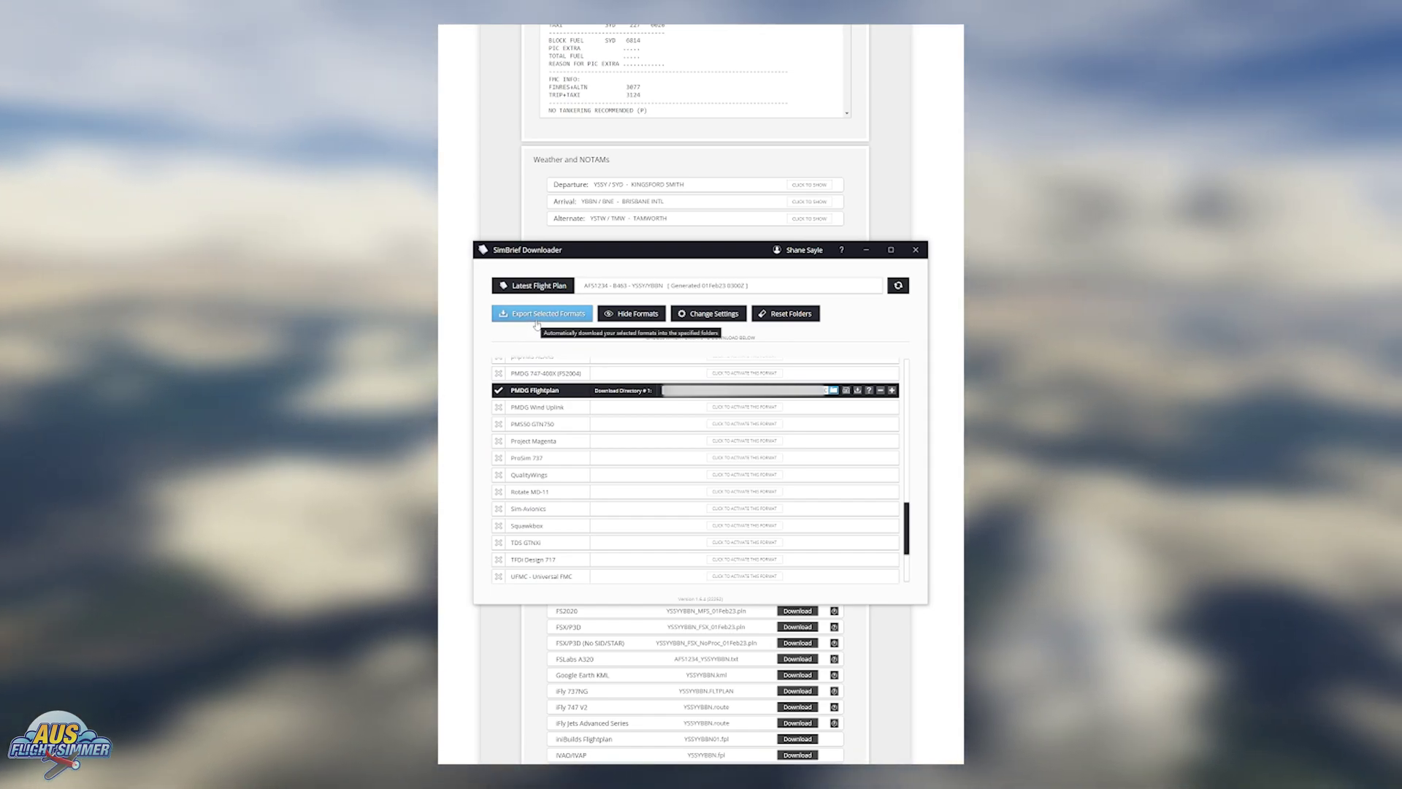
Step: Export the selected flight plan formats, including the PMDG route file
click(537, 322)
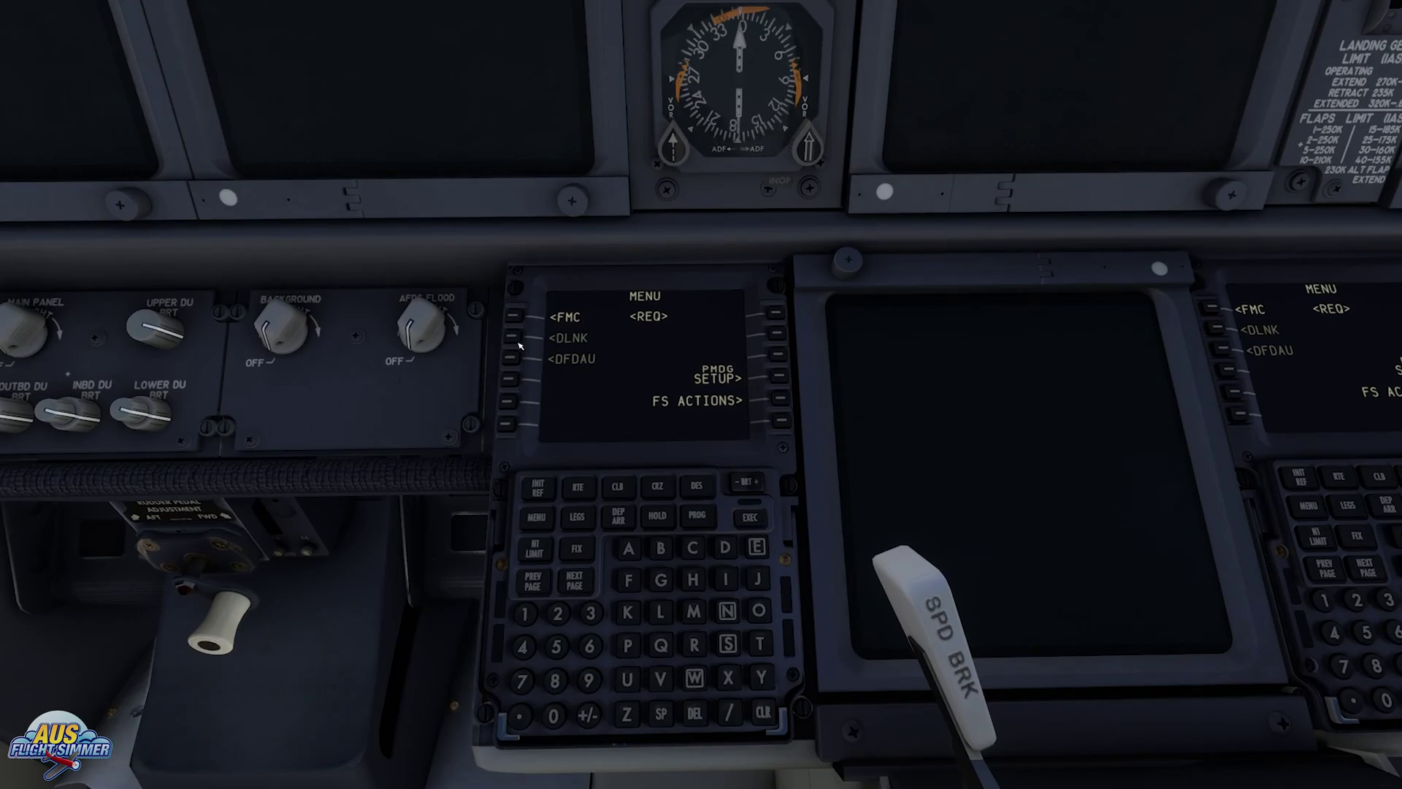
Step: Open the FMC from the CDU menu to show the route page with origin YSSY
click(512, 315)
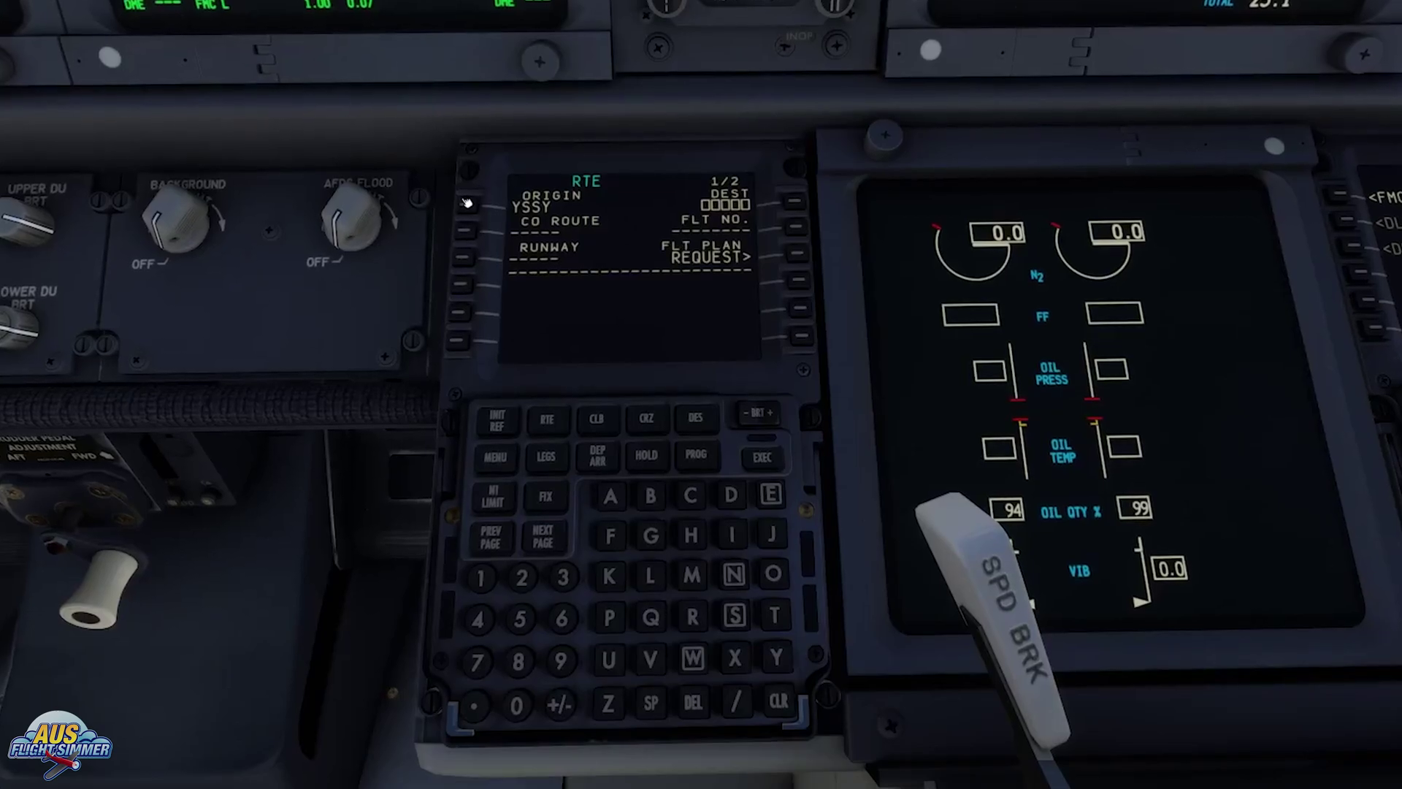
Step: Enter YBBN as the FMC destination and select the stored YSSYYBBN route for uplink
click(778, 660)
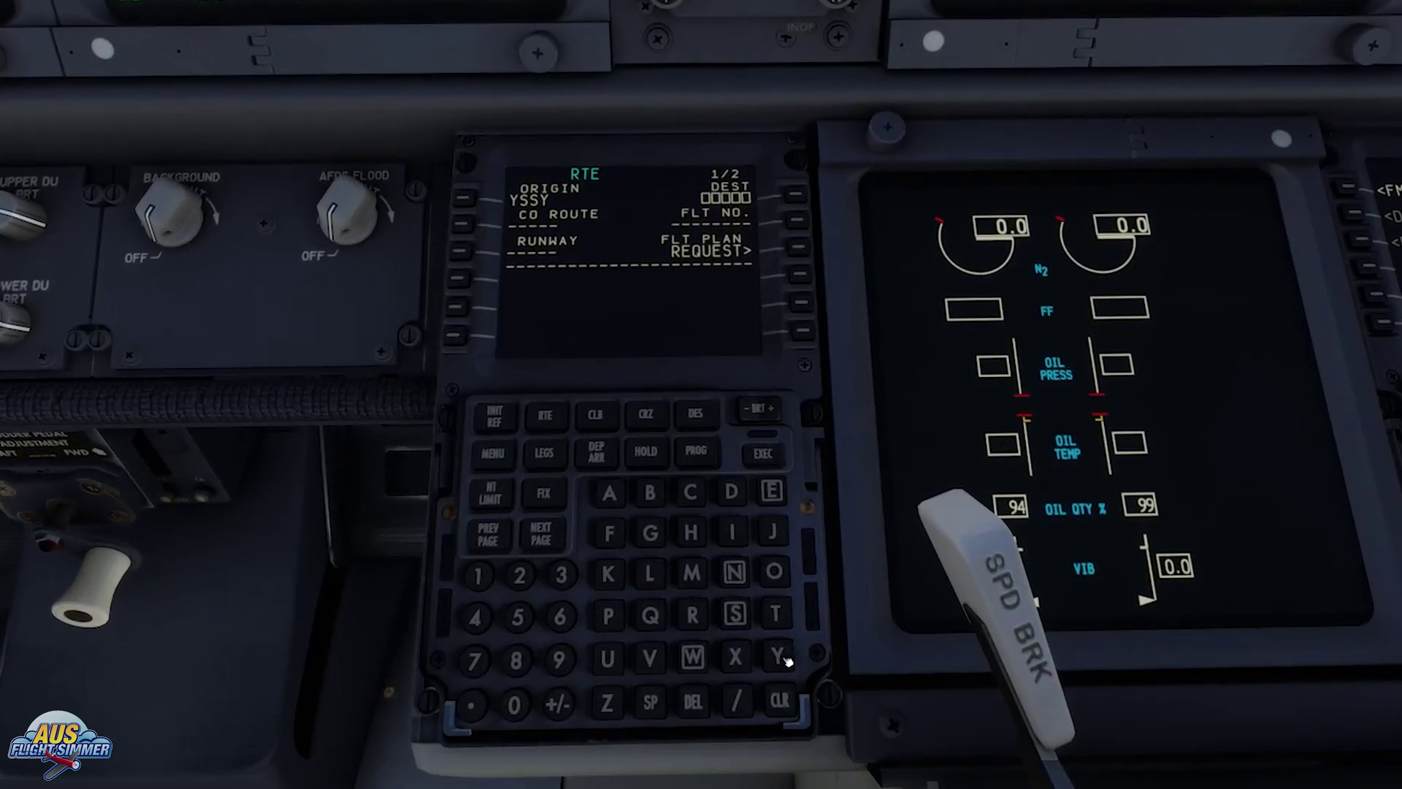
click(653, 490)
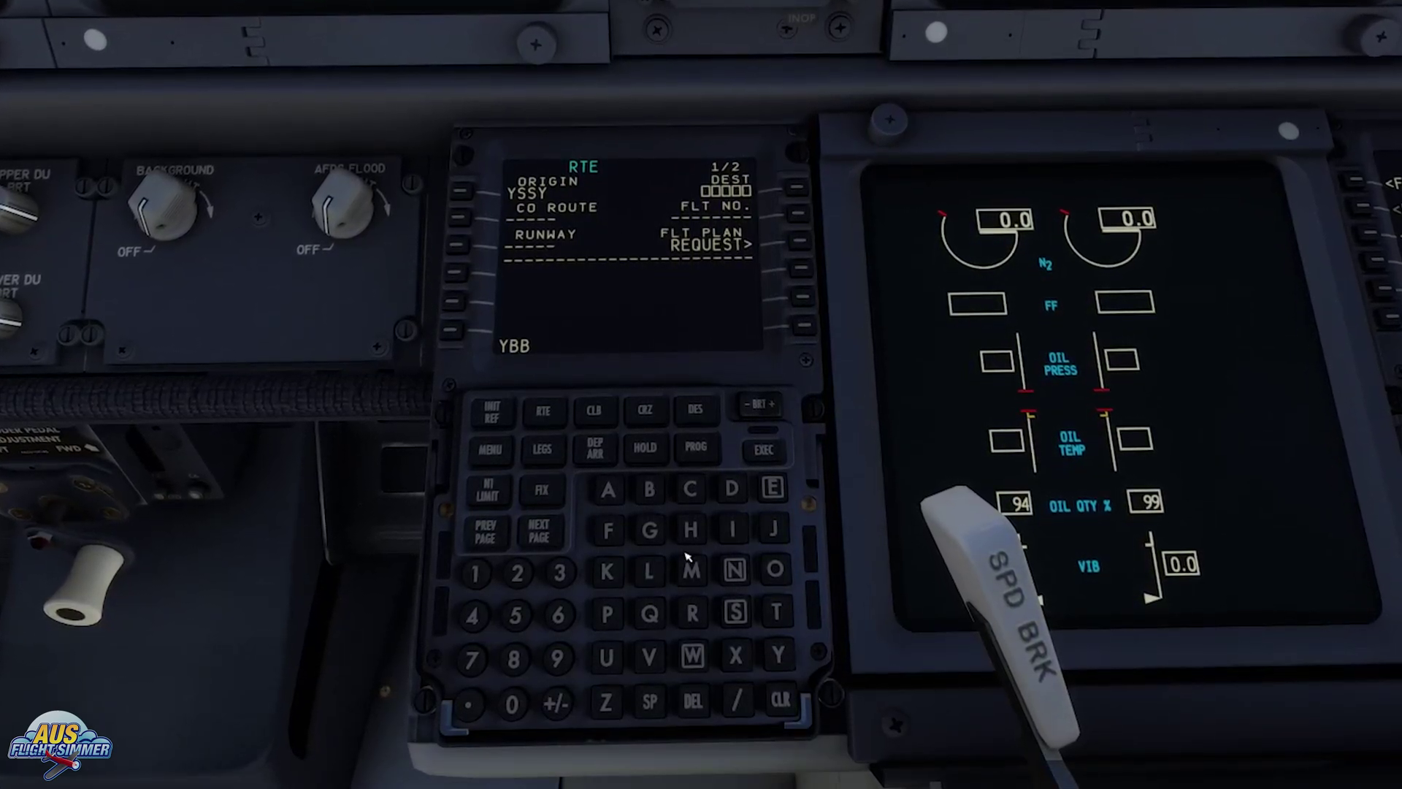
click(651, 489)
click(734, 569)
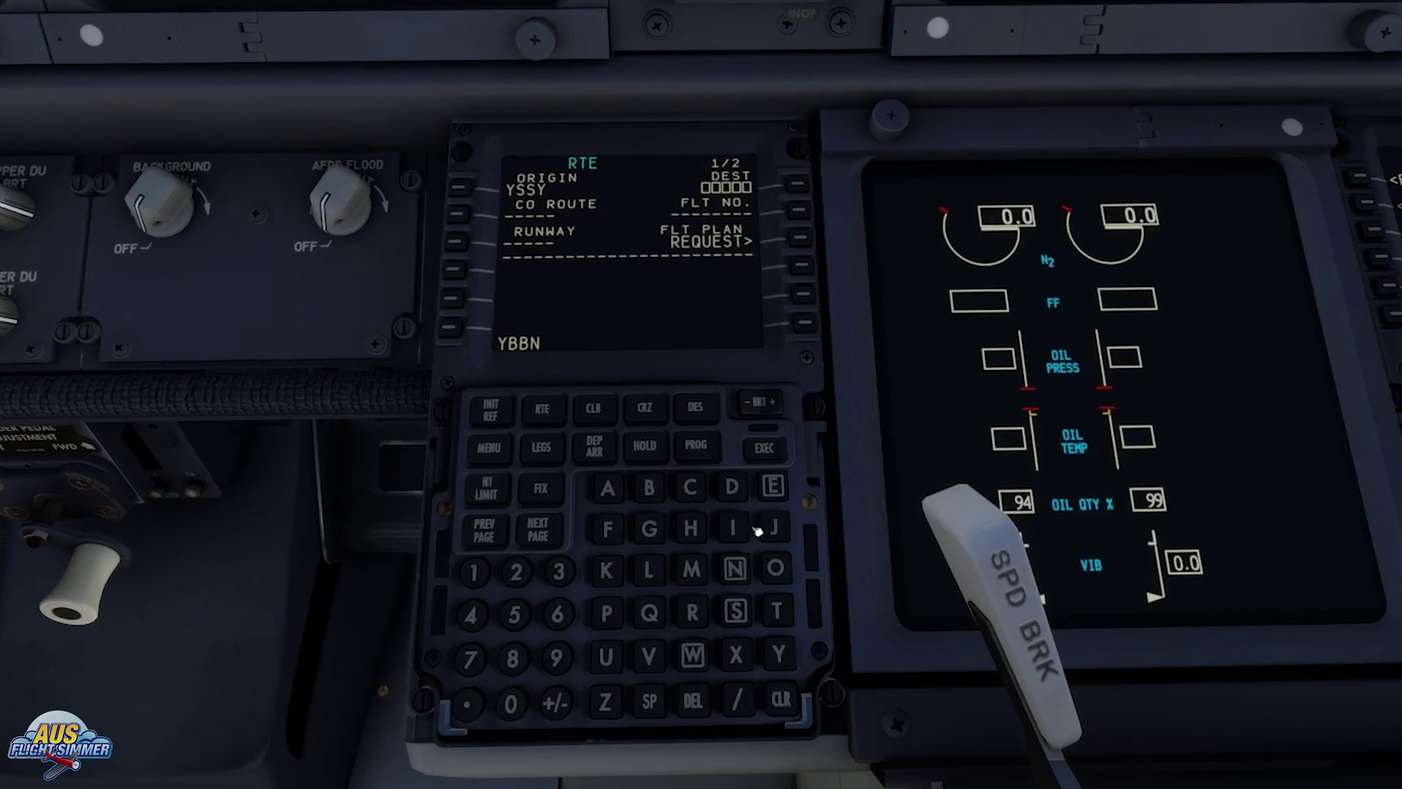
click(799, 180)
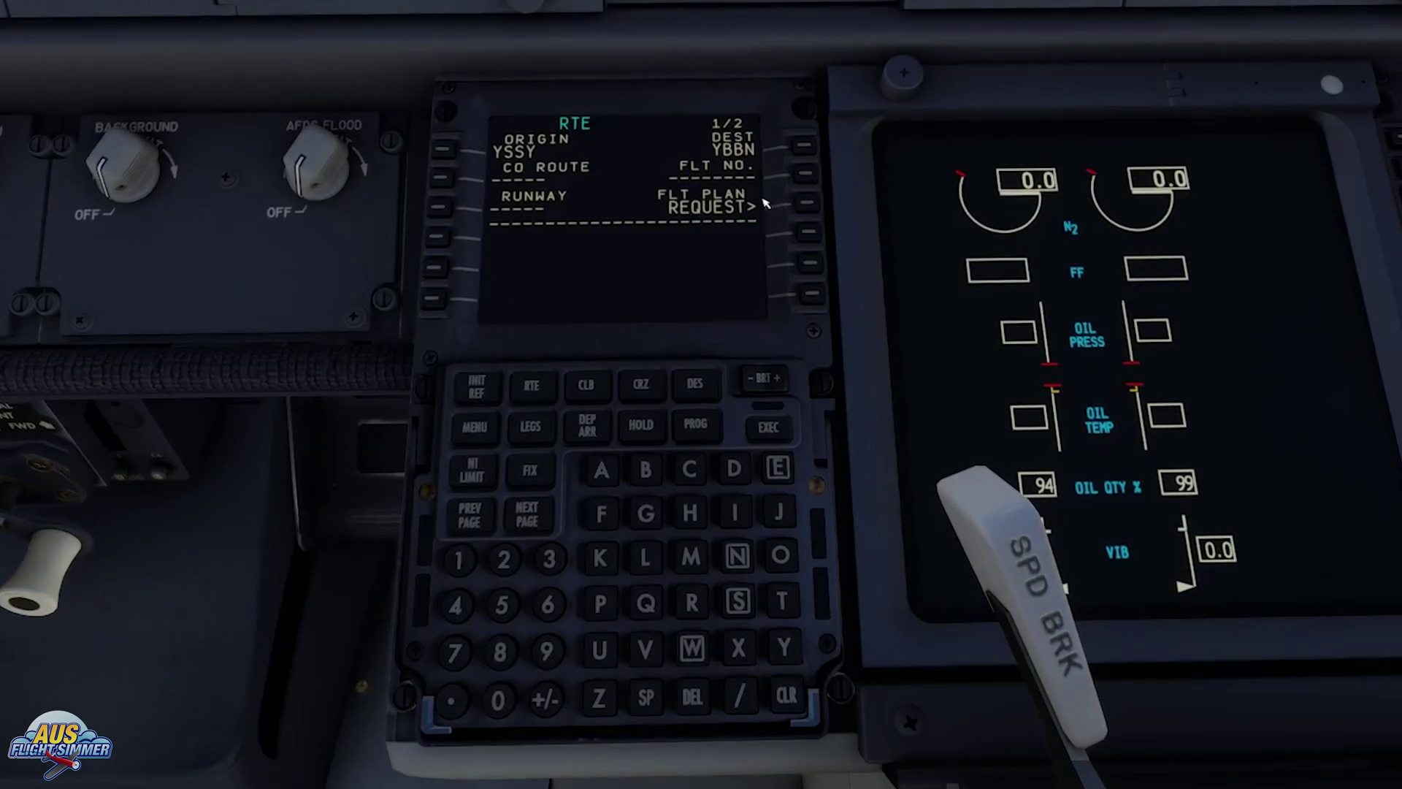
click(810, 200)
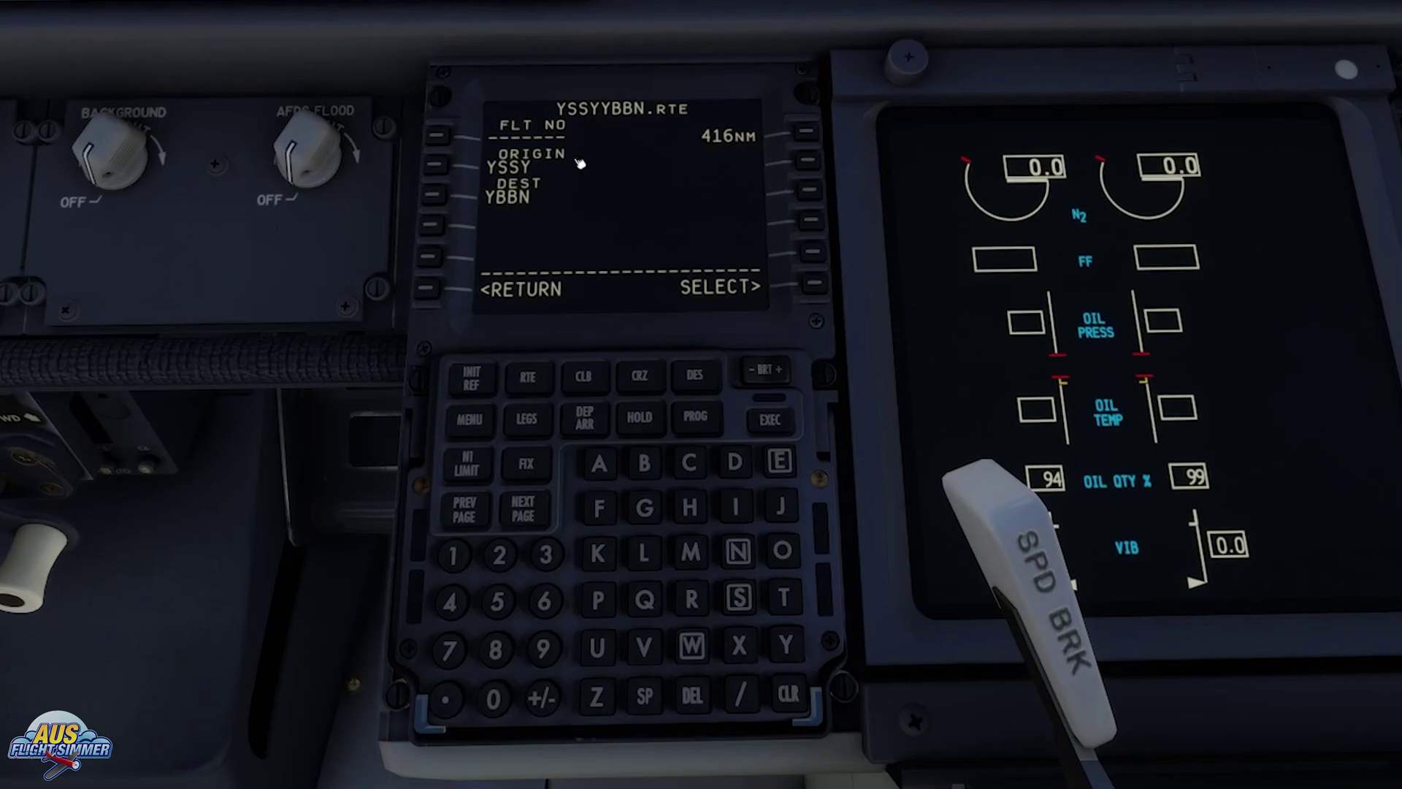
click(815, 280)
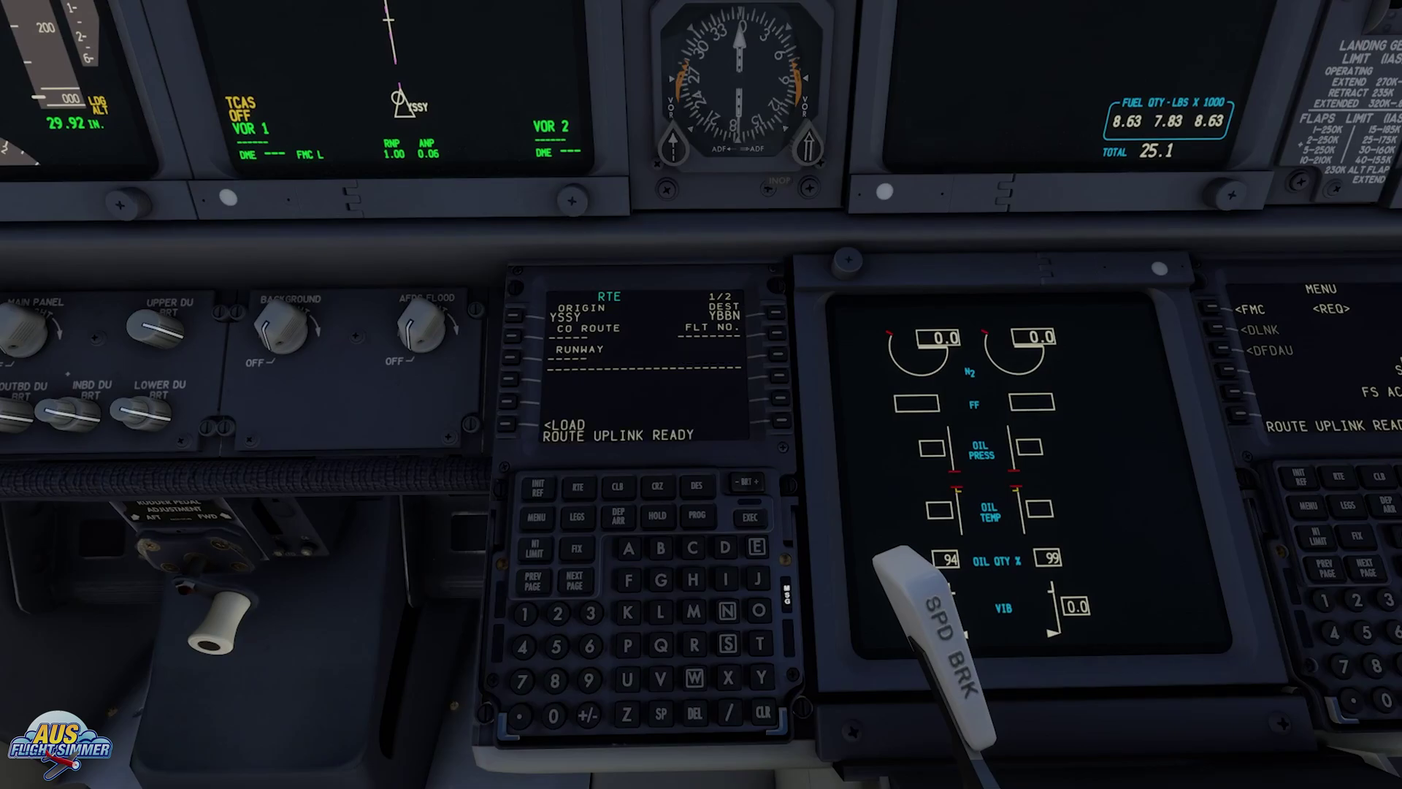
Step: Load the uplinked YSSY–YBBN route, activate it and execute
click(508, 425)
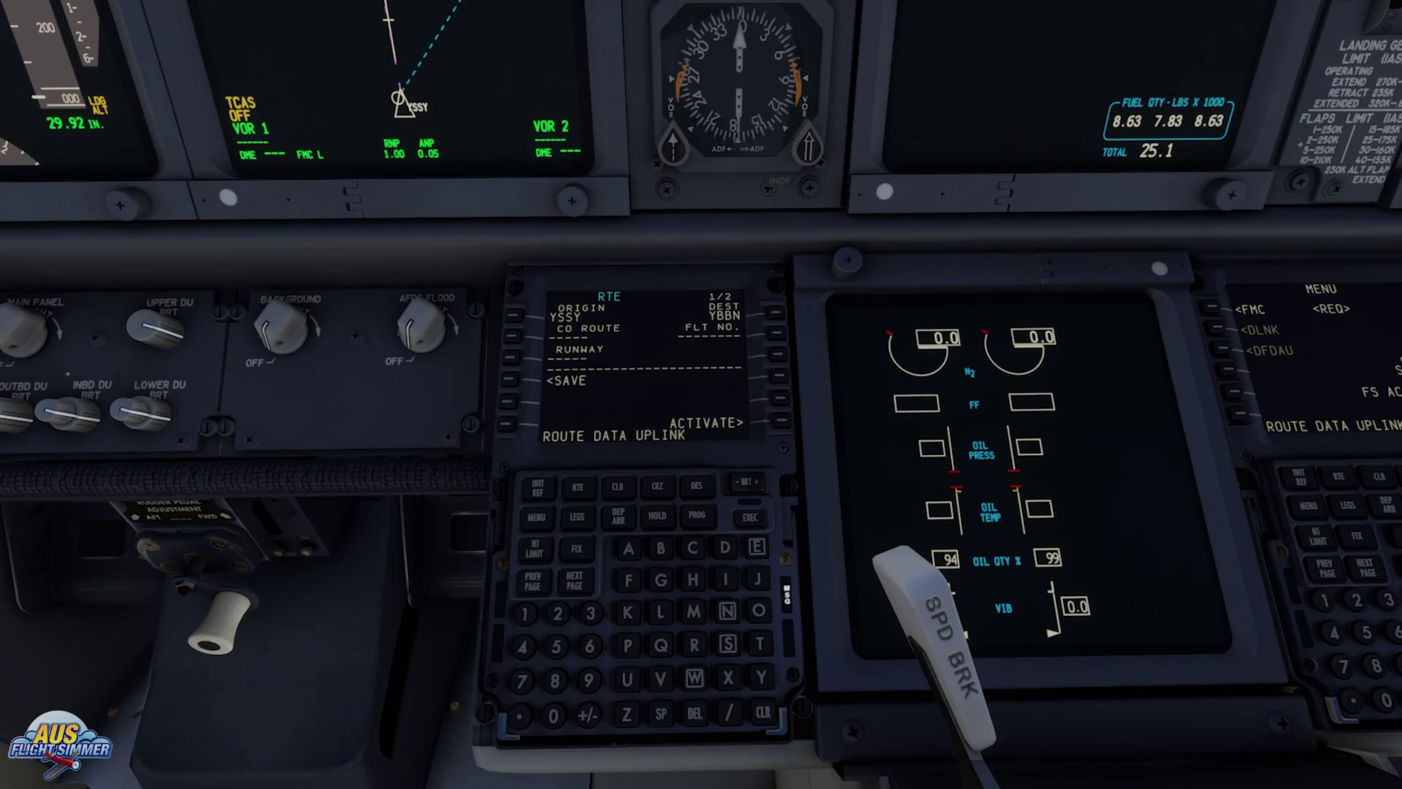
click(782, 424)
click(760, 521)
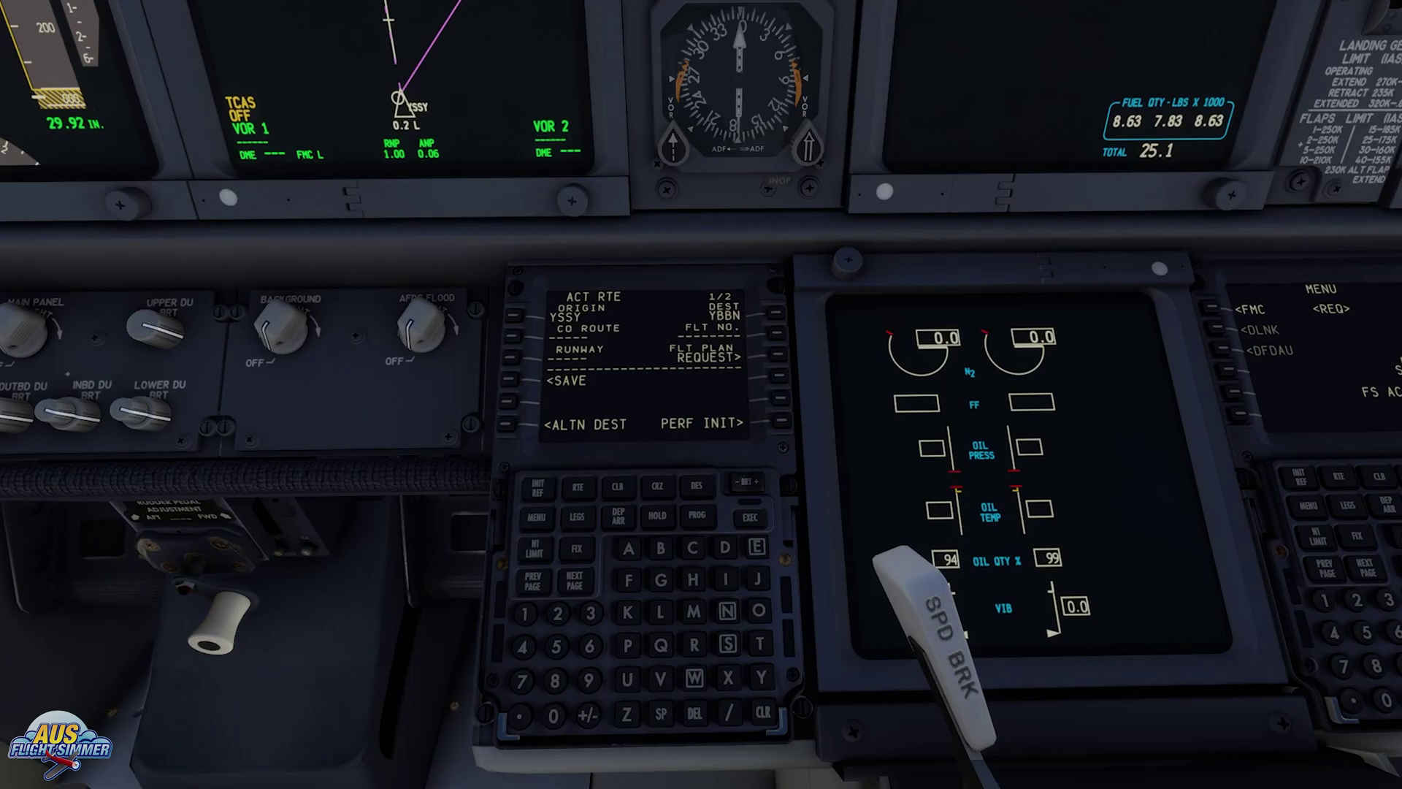
Step: Set the YSSY departure to runway 16L with the SY2 SID and execute it
click(577, 517)
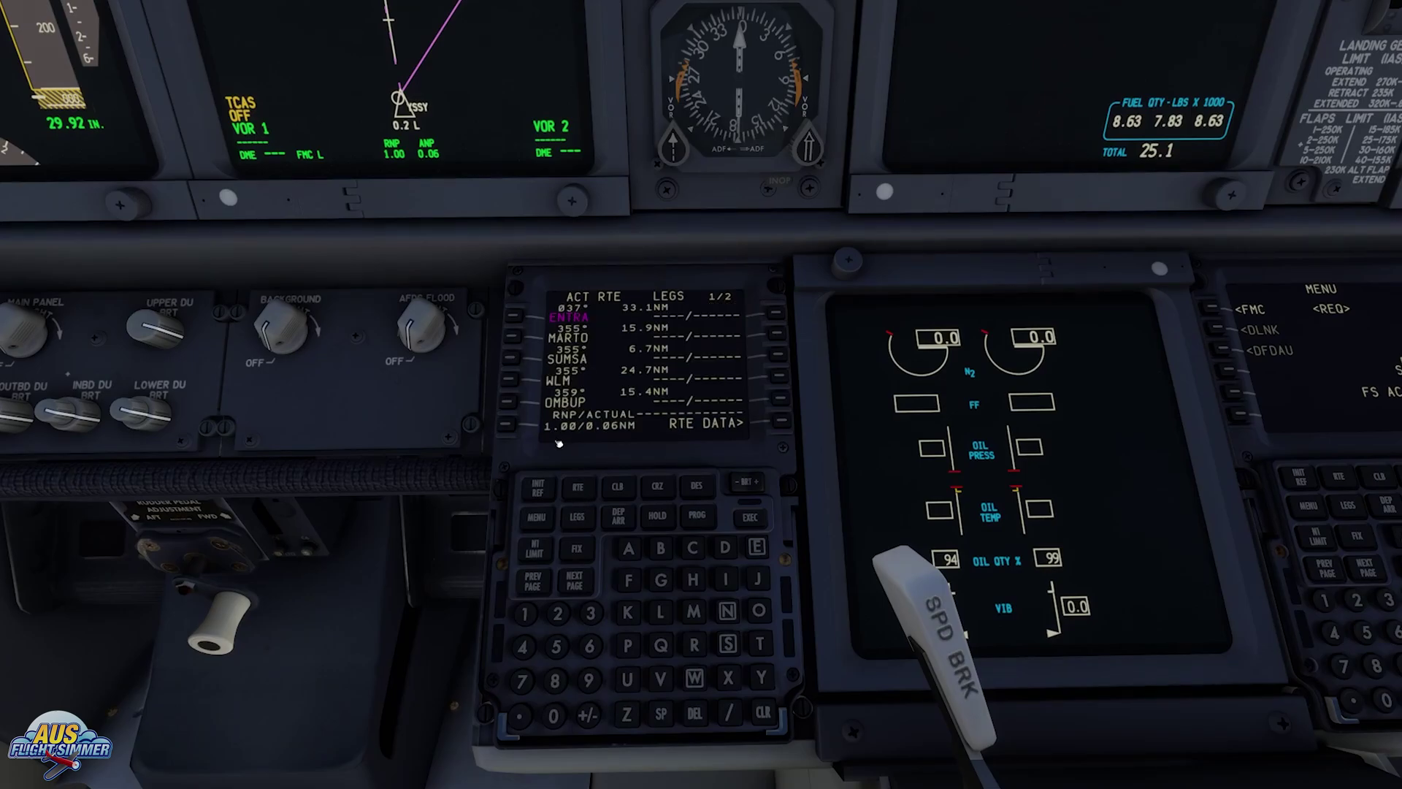
click(620, 526)
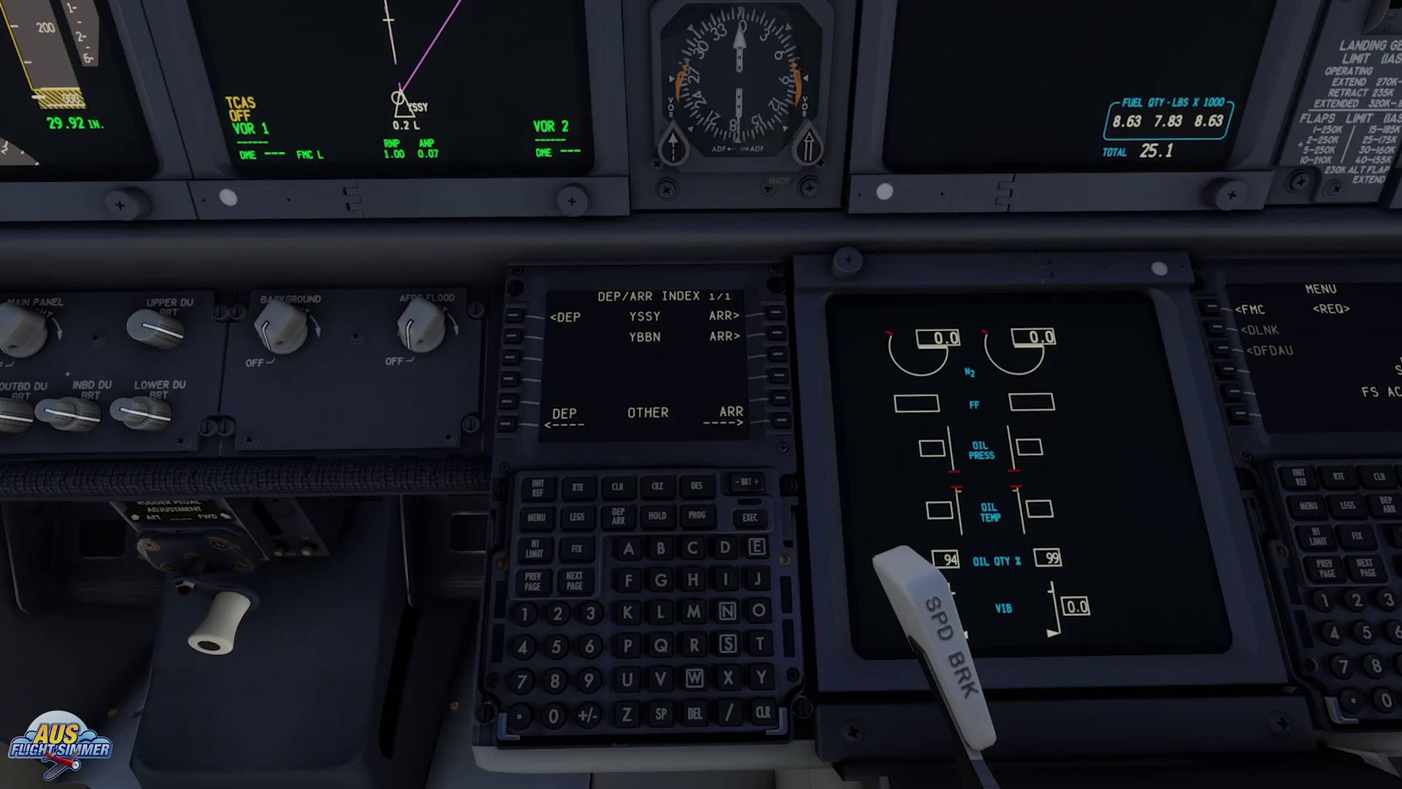
click(512, 318)
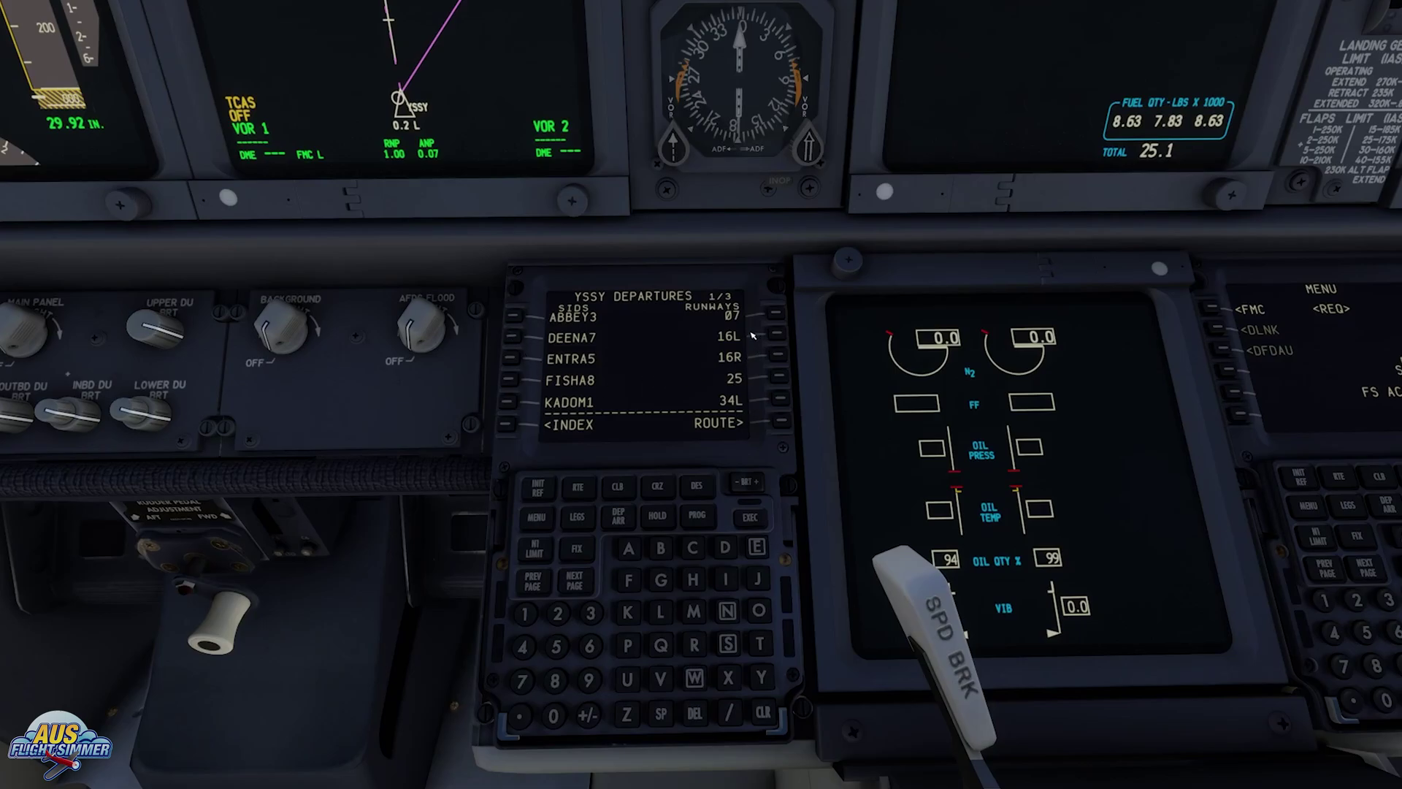
click(782, 337)
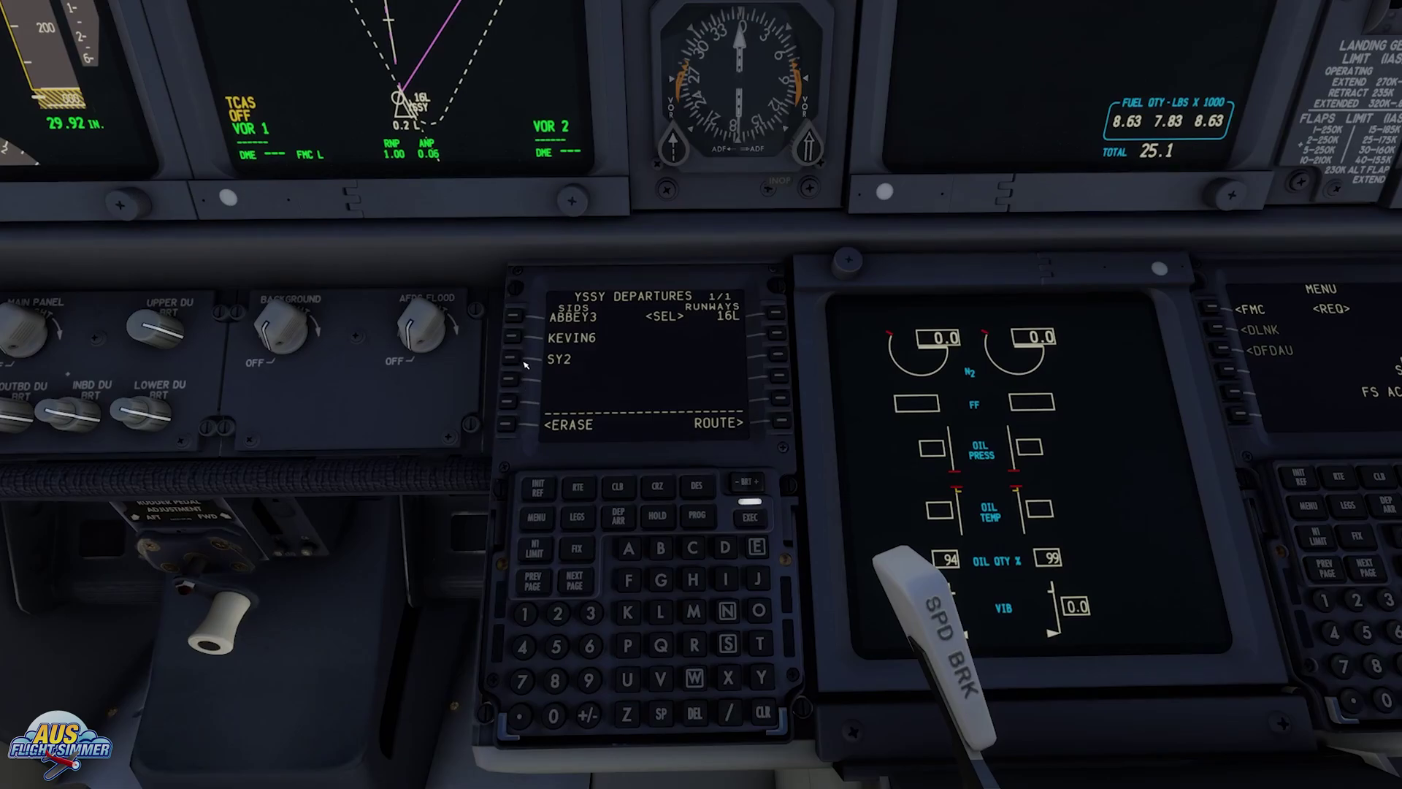
click(517, 361)
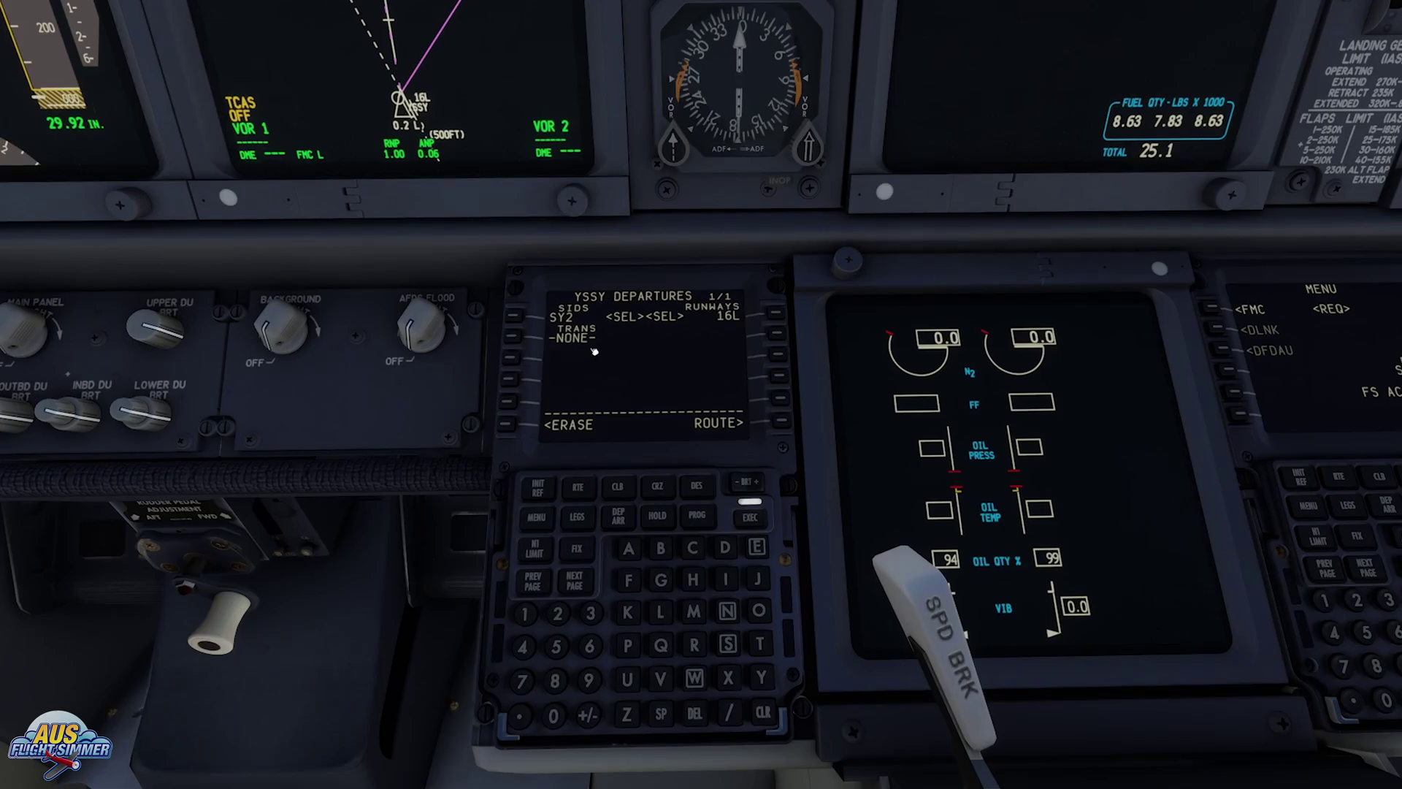
click(752, 518)
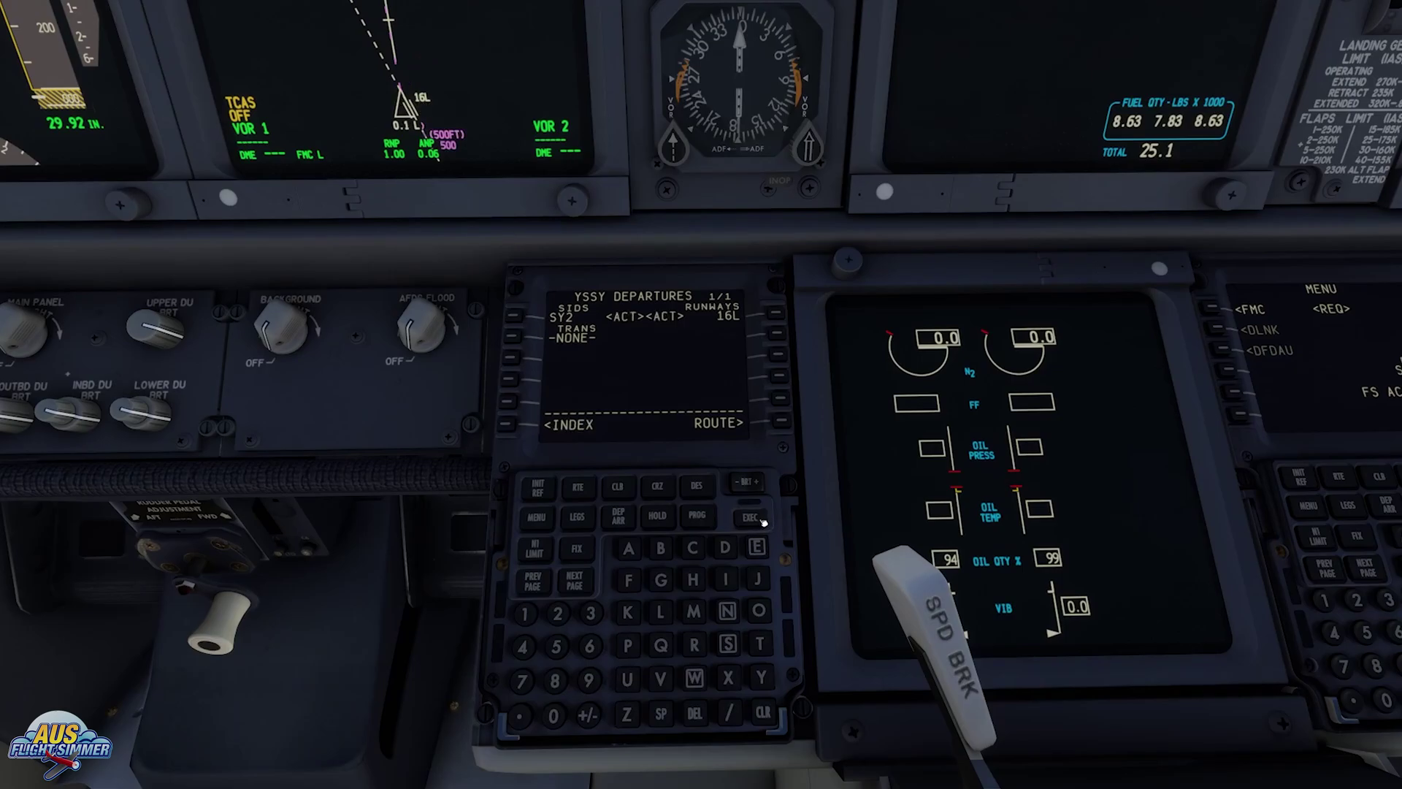
click(619, 520)
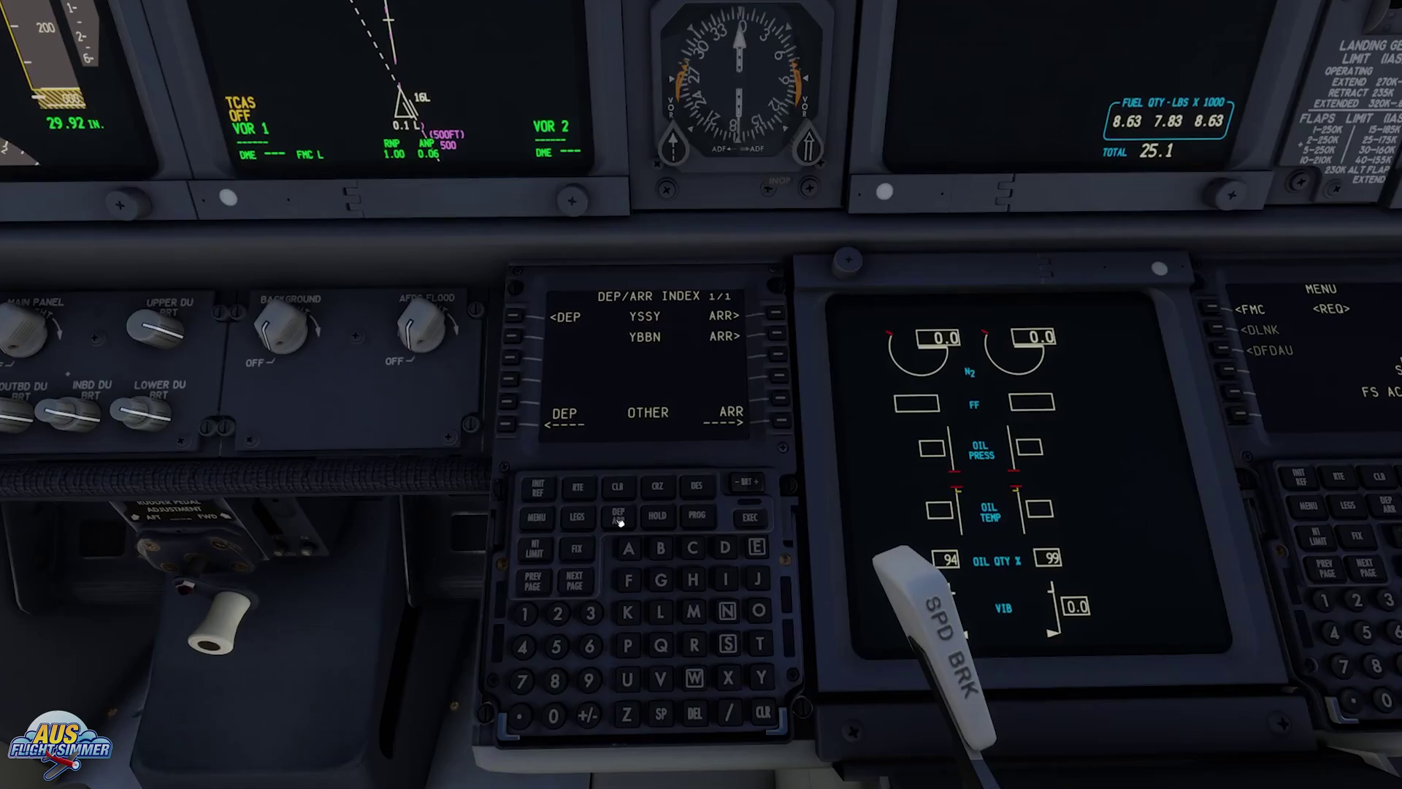
Step: Select the ILS 01R approach and BLAK4A STAR for YBBN and execute
click(777, 336)
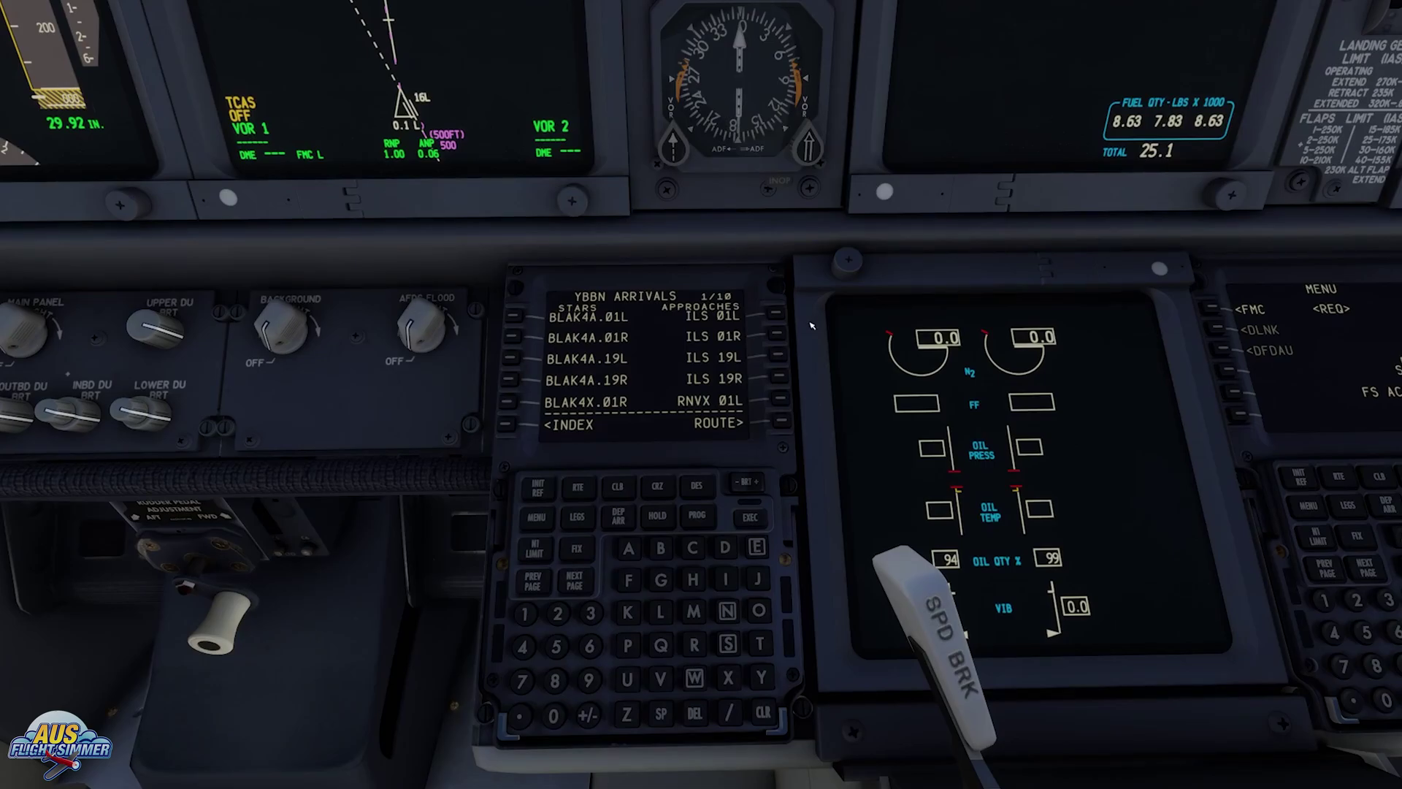
click(777, 336)
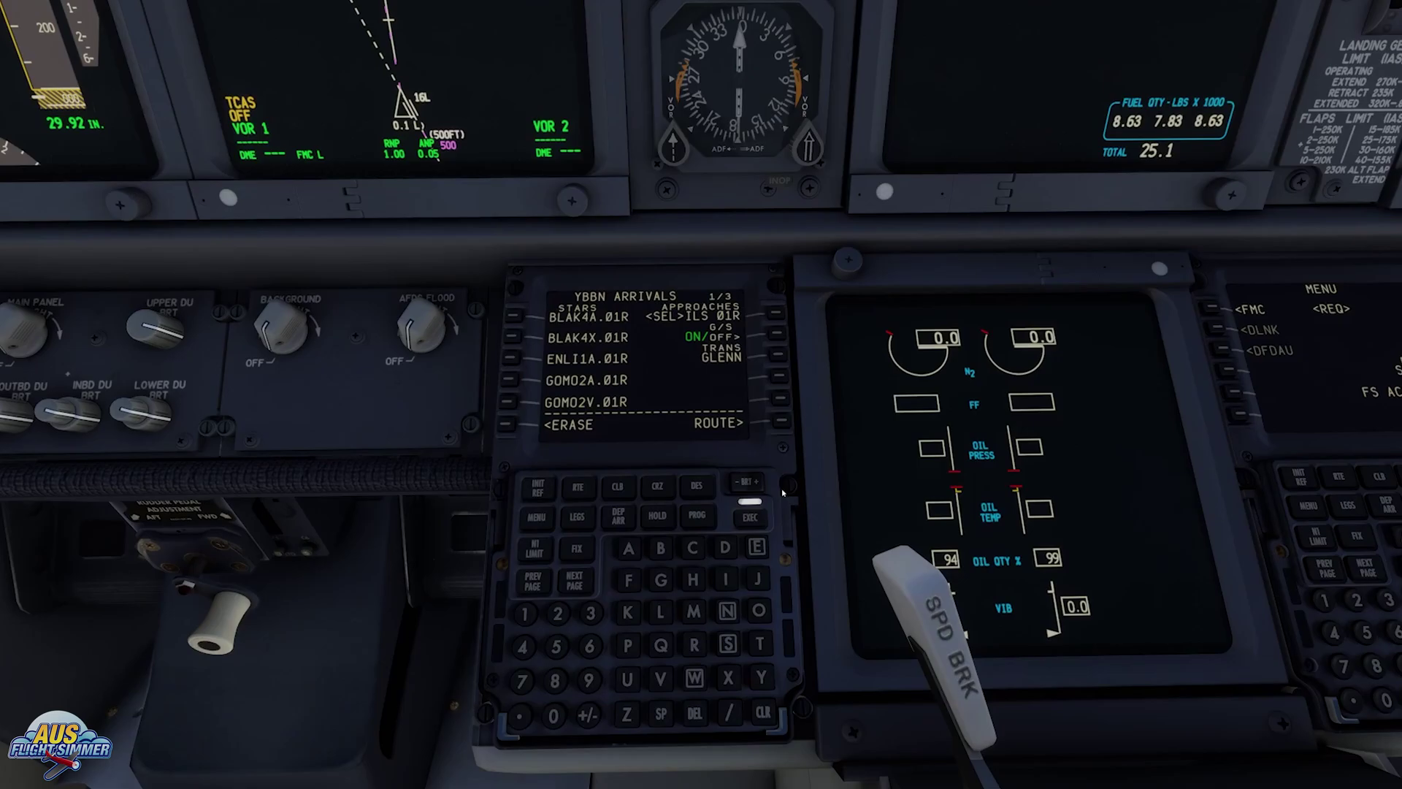
click(516, 317)
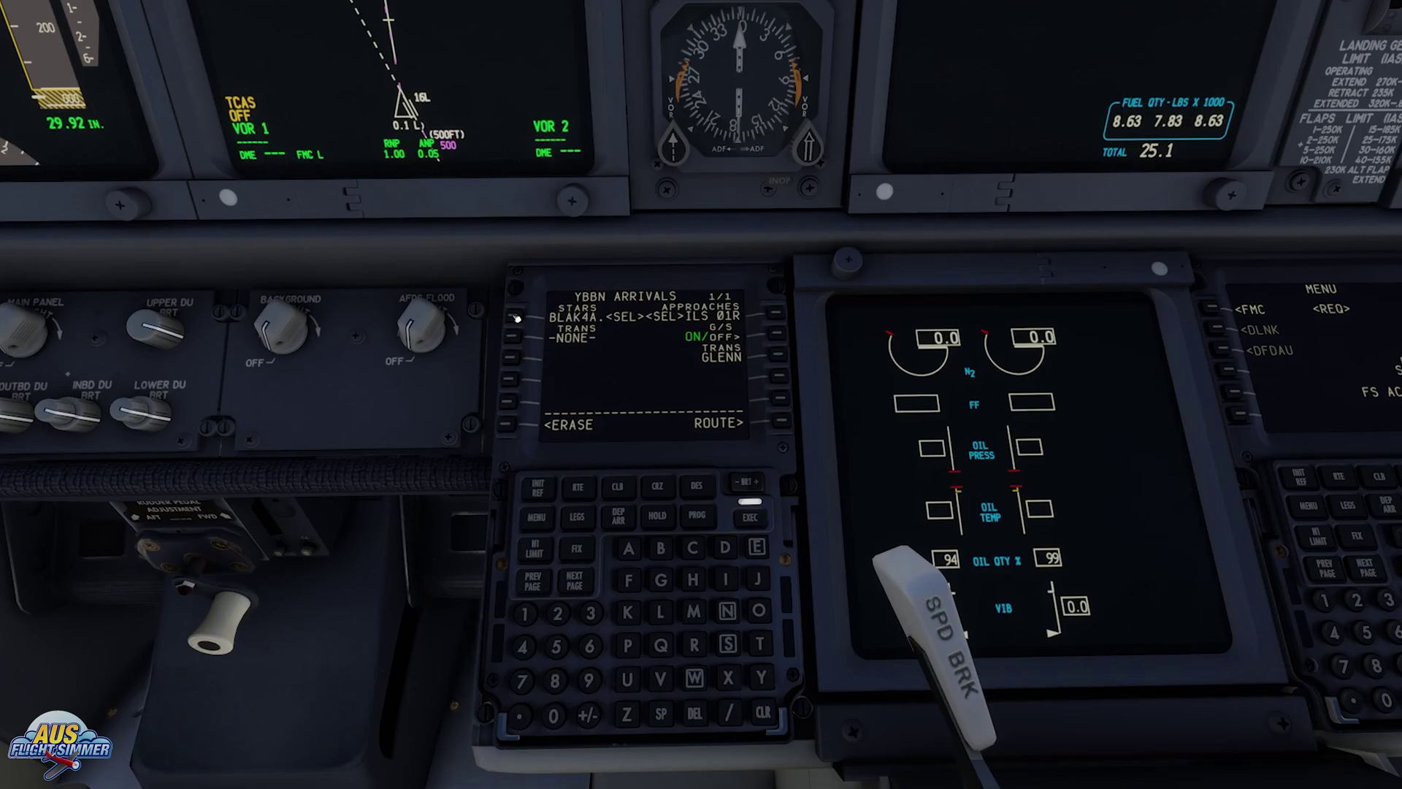
click(753, 519)
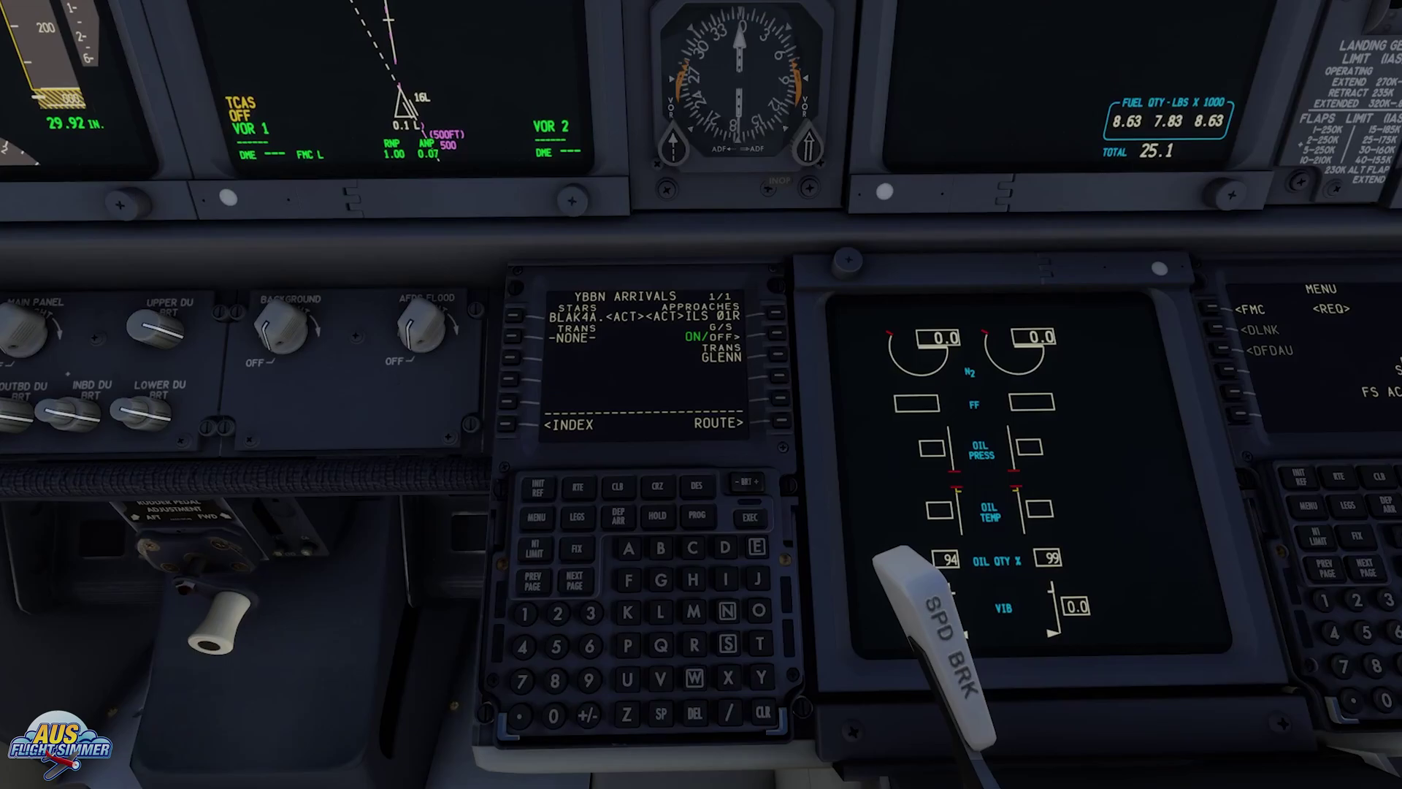
Step: On legs page 4/5, copy CF01R over the discontinuity after GLENN and execute
click(580, 519)
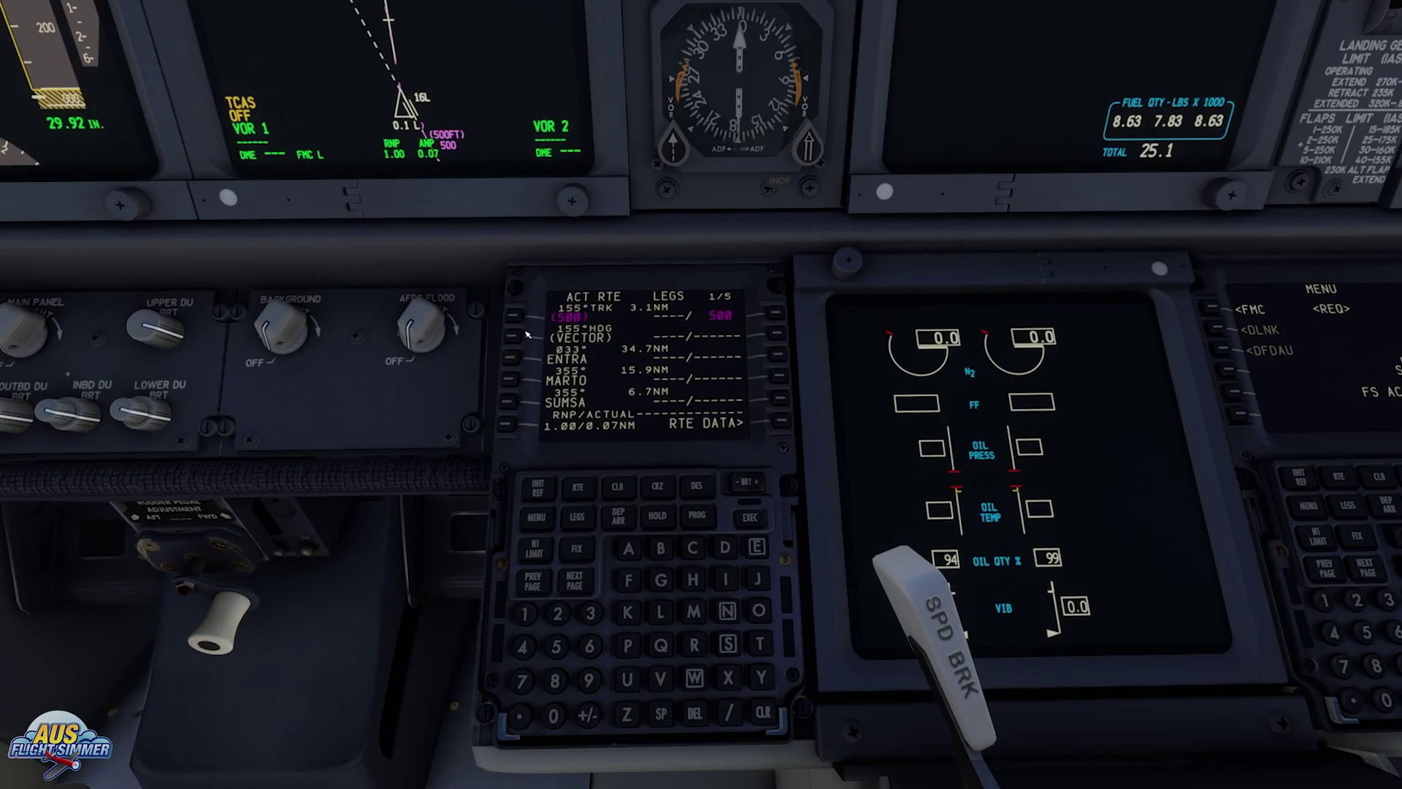
click(582, 579)
click(582, 579)
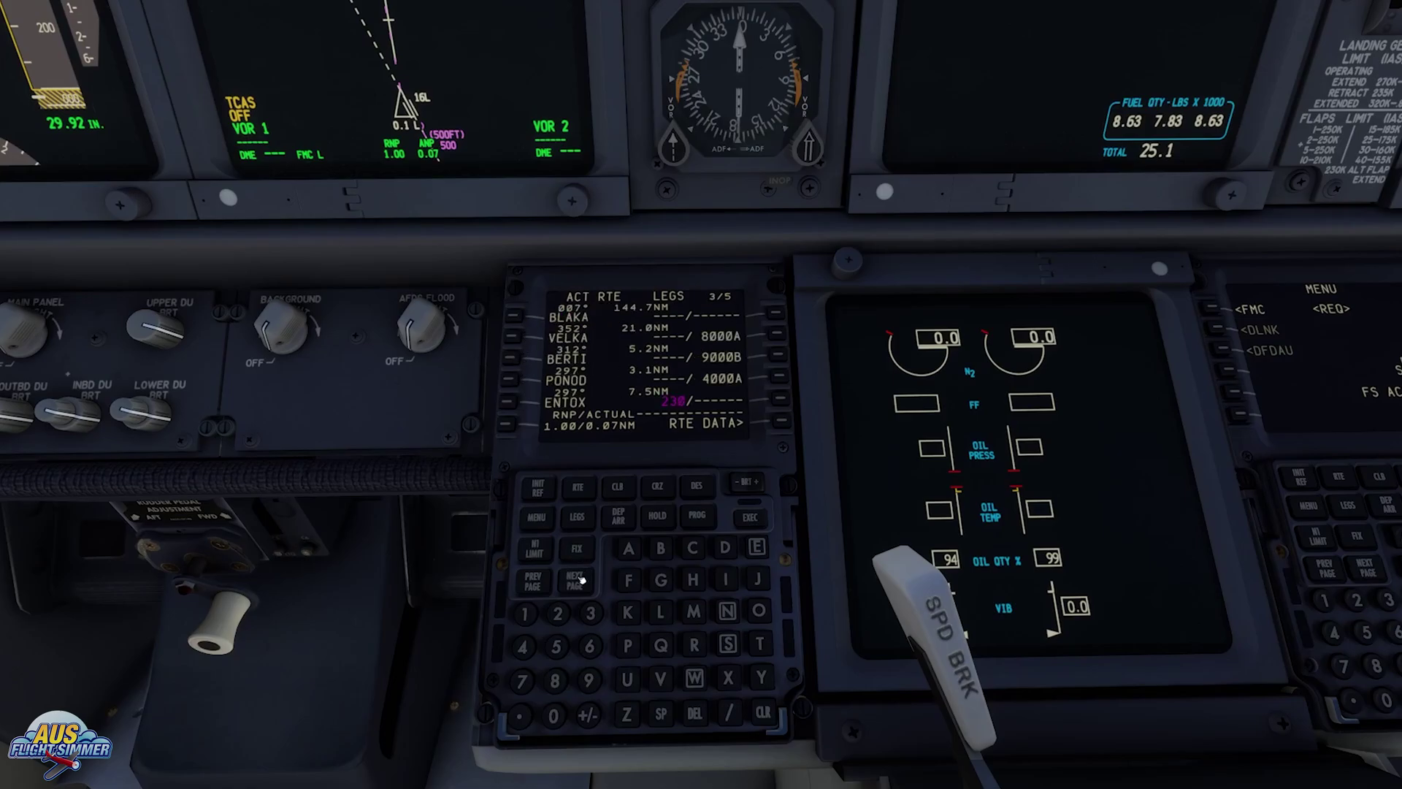
click(582, 579)
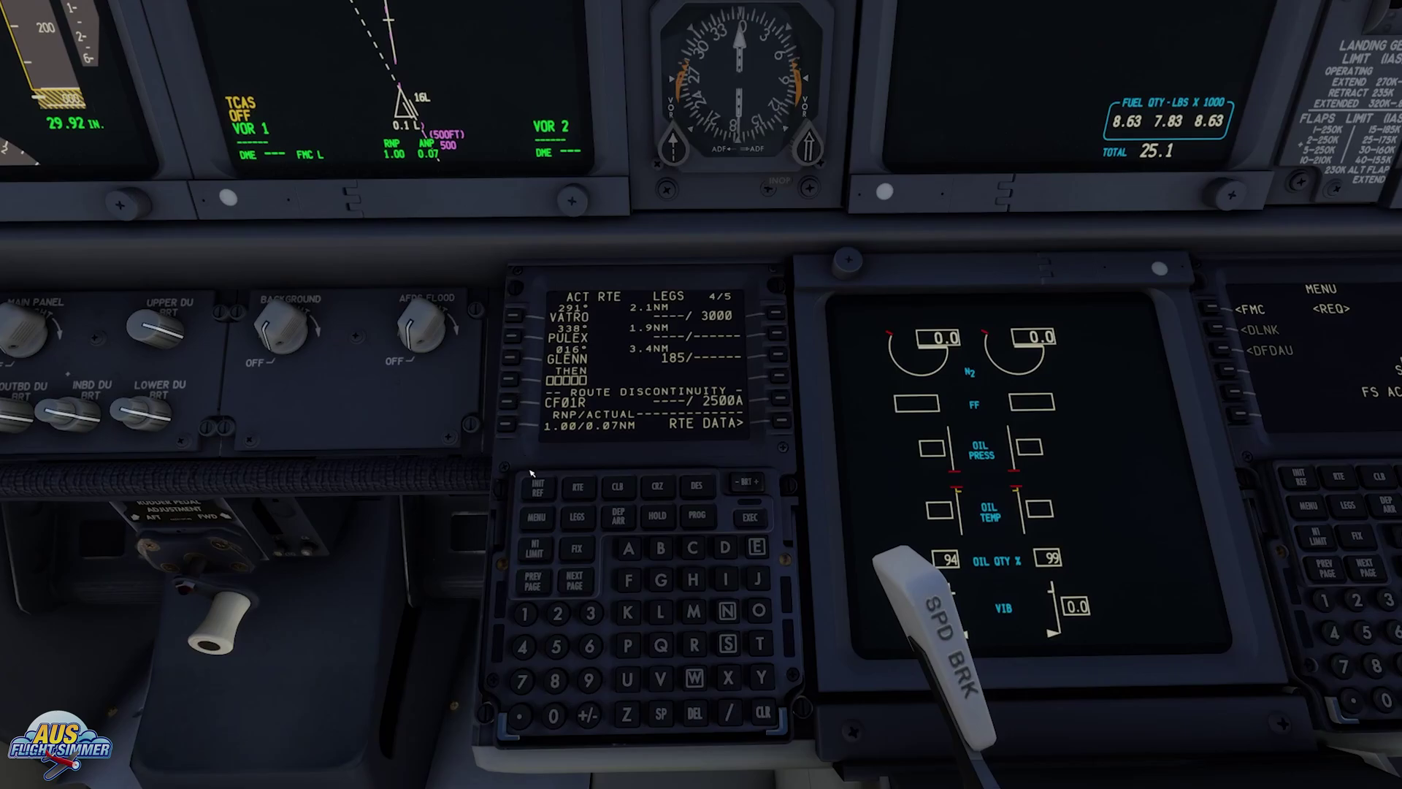
click(510, 401)
click(509, 385)
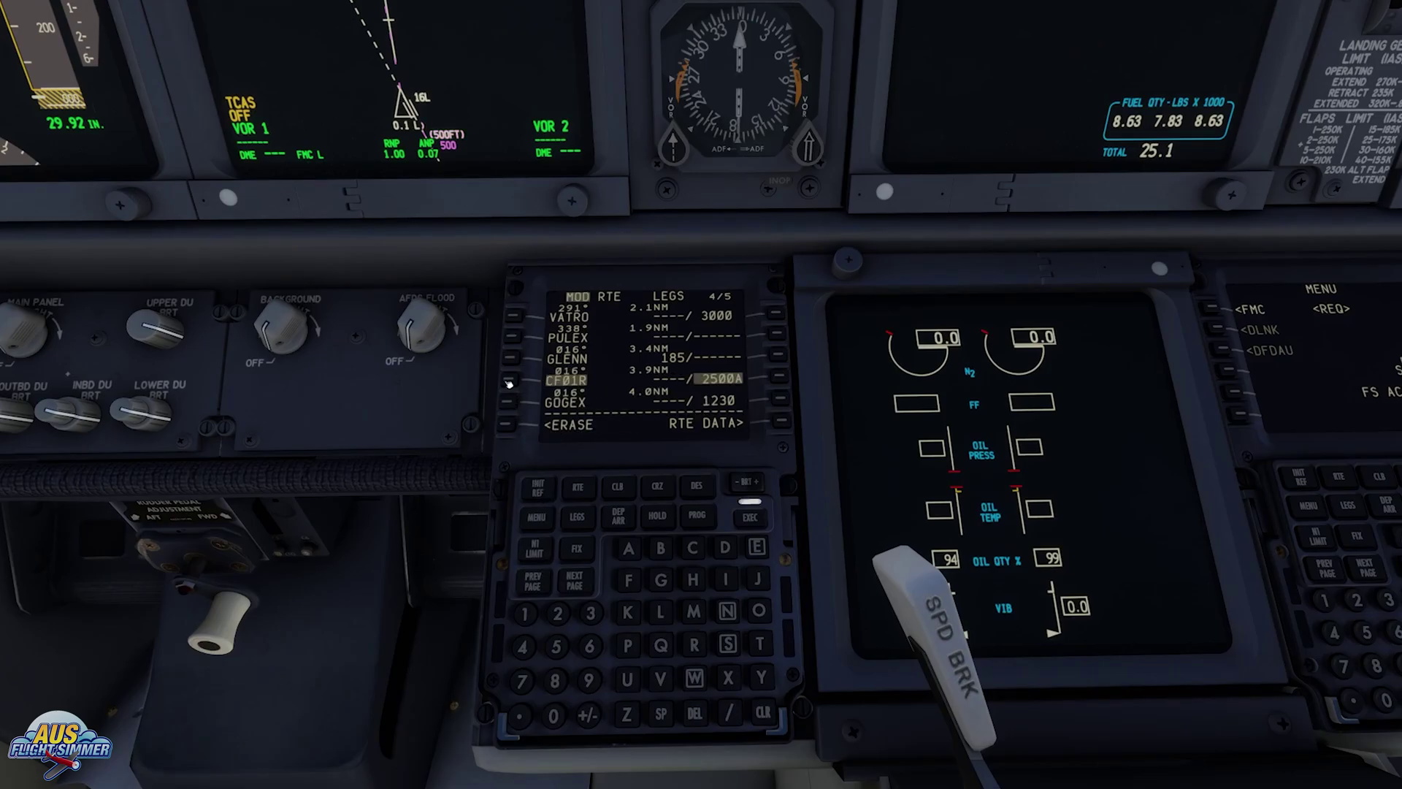
click(762, 518)
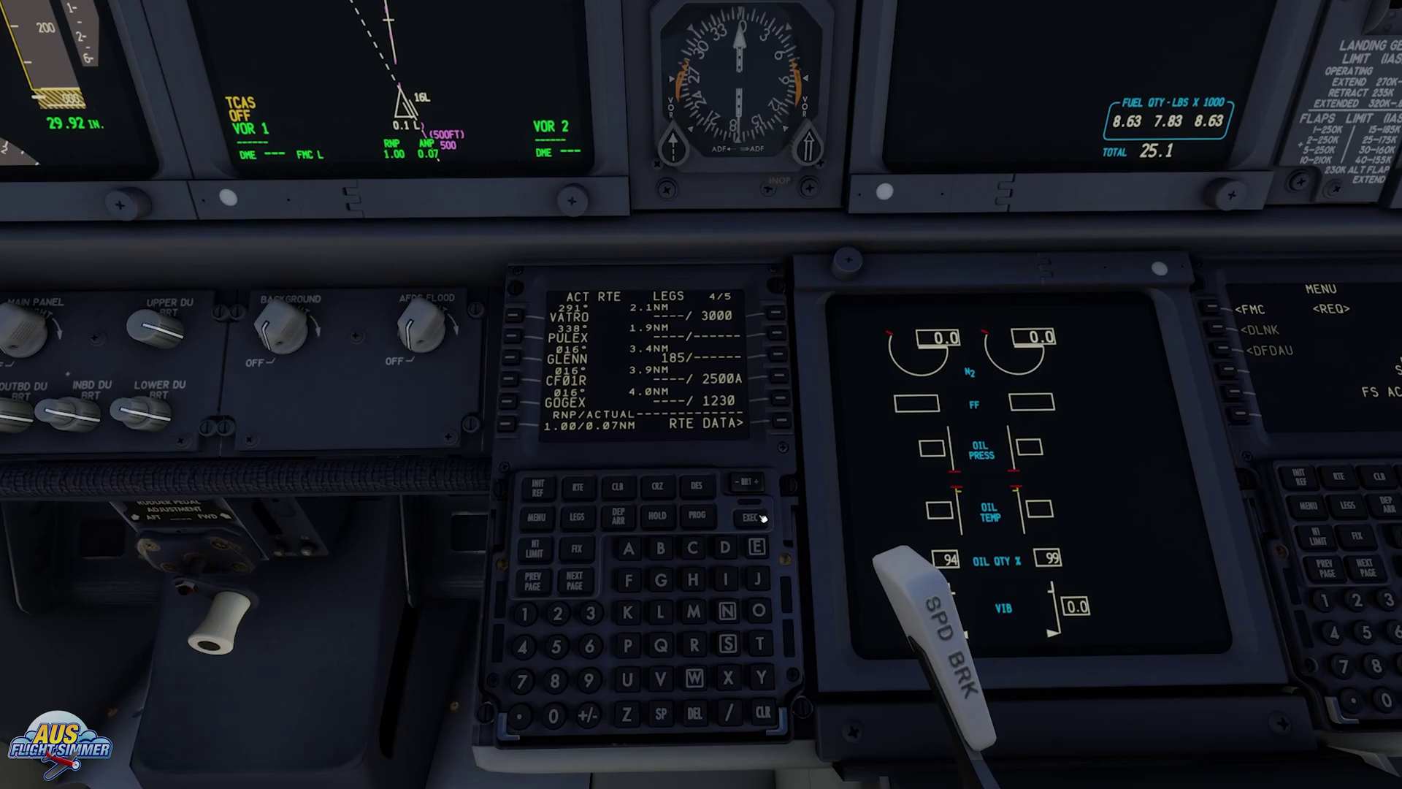